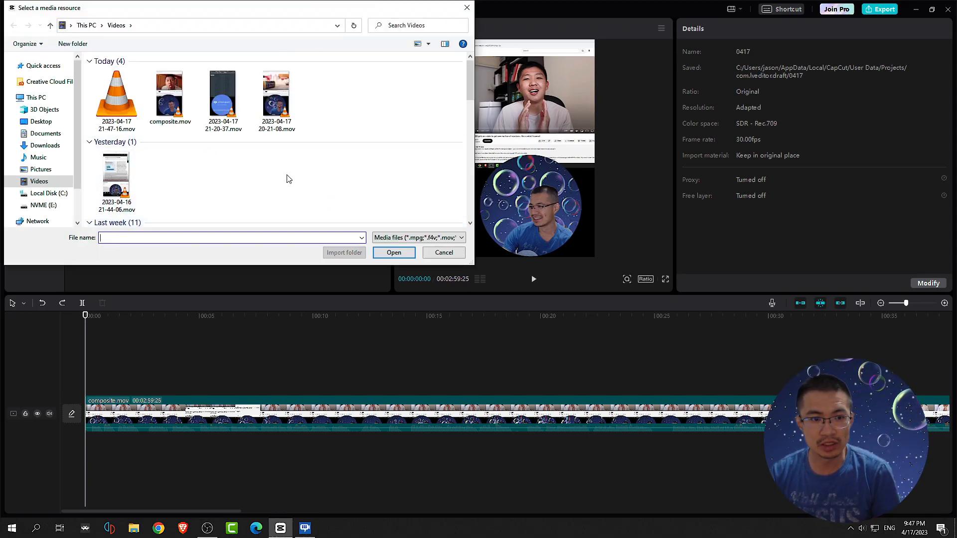
{"action": "left_click", "coordinate": [301, 142]}
{"action": "left_click", "coordinate": [153, 95]}
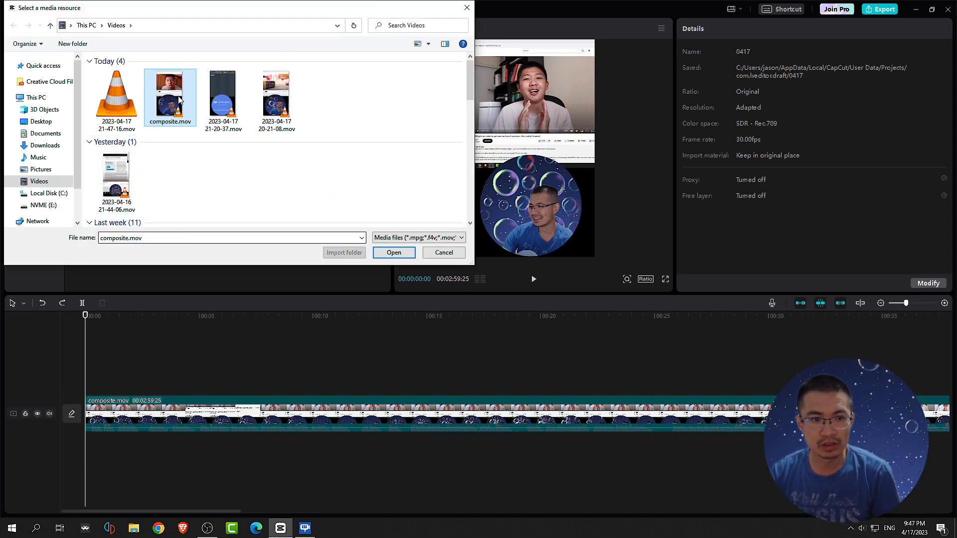
{"action": "left_click", "coordinate": [222, 100], "text": "ctrl"}
{"action": "left_click", "coordinate": [276, 99], "text": "ctrl"}
{"action": "left_click", "coordinate": [393, 252]}
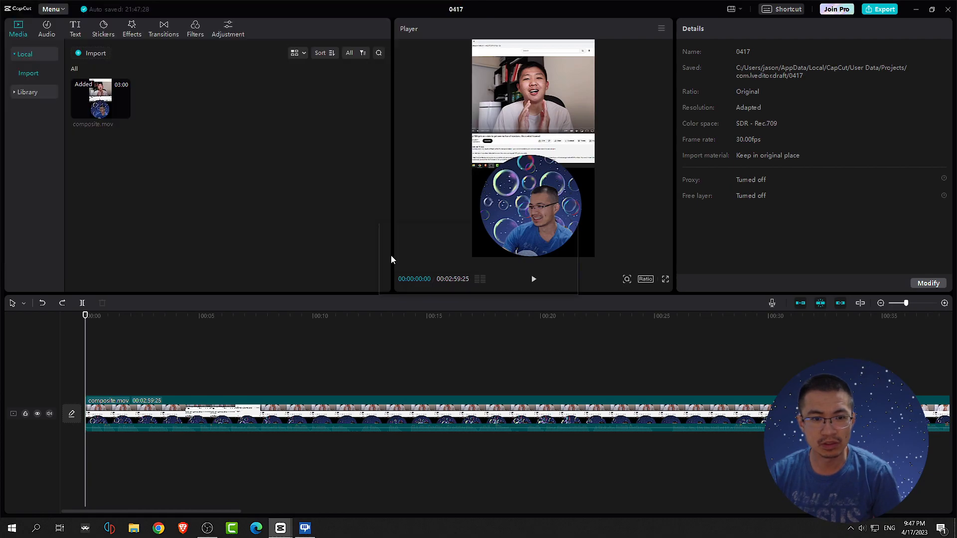
{"action": "mouse_move", "coordinate": [86, 315]}
{"action": "left_mouse_down"}
{"action": "mouse_move", "coordinate": [113, 314]}
{"action": "mouse_move", "coordinate": [80, 308]}
{"action": "left_mouse_up"}
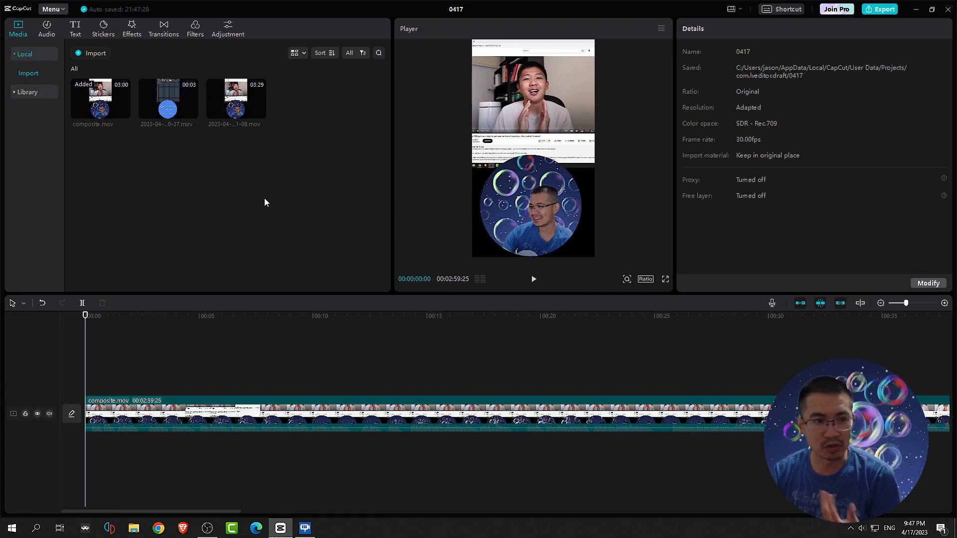
Step: Preview the trending track "original sound", add it below composite.mov at about 2.5 seconds, and play the result briefly
{"action": "left_click", "coordinate": [46, 30]}
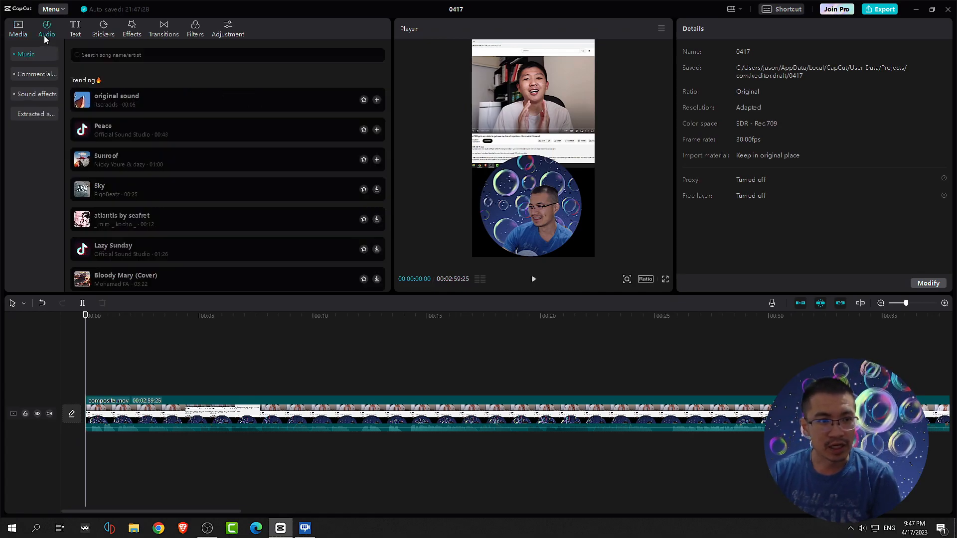
{"action": "left_click", "coordinate": [123, 99]}
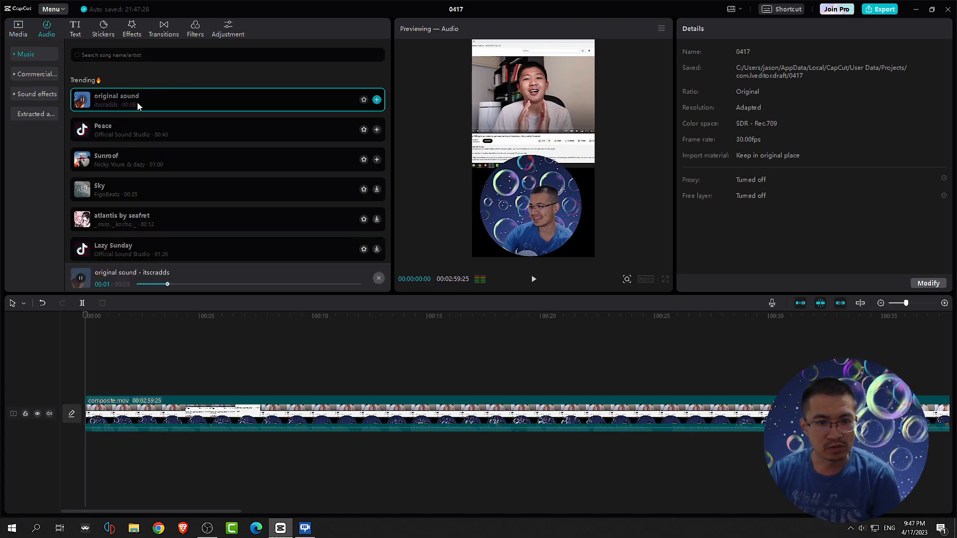
{"action": "left_click_drag", "start_coordinate": [123, 99], "coordinate": [190, 394]}
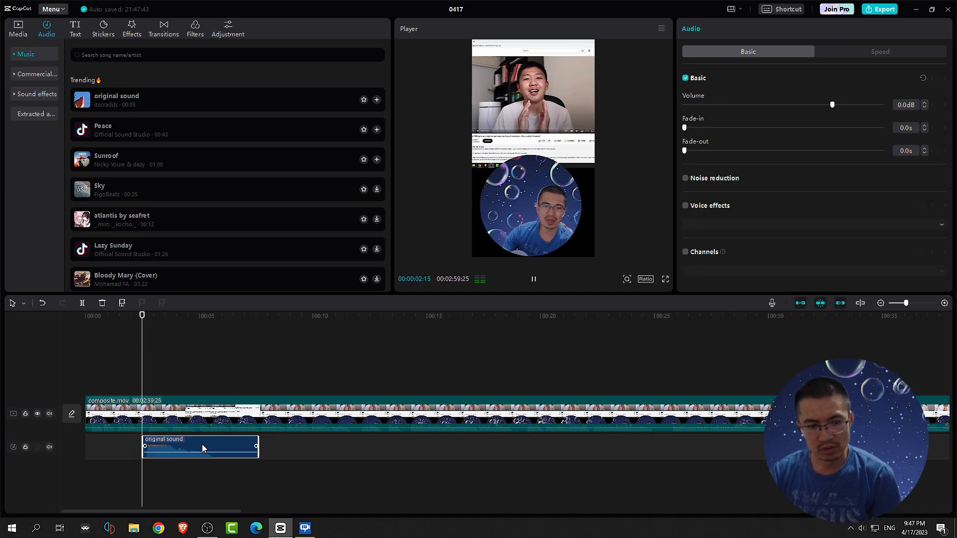
{"action": "key", "text": "space"}
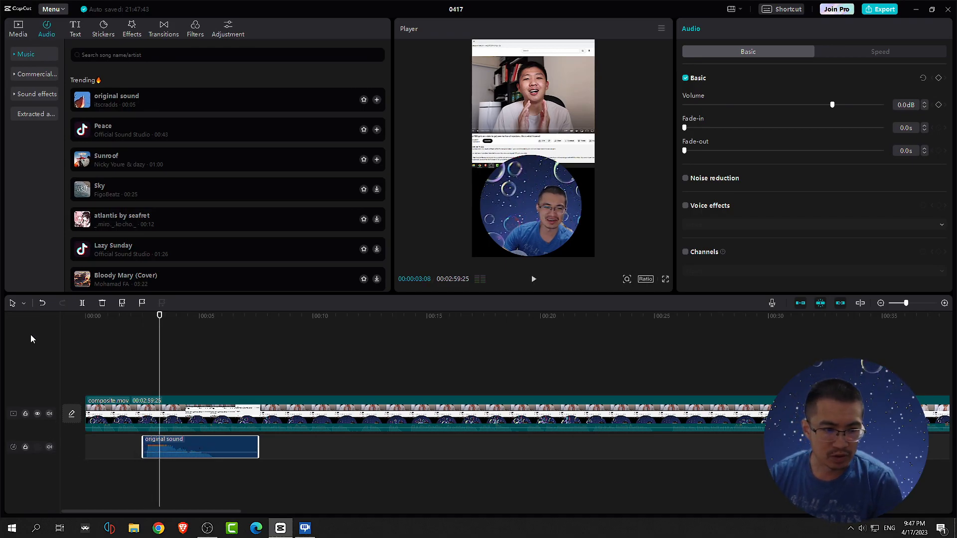
Step: Delete the "original sound" clip from the timeline and return the playhead to the start
{"action": "mouse_move", "coordinate": [204, 444]}
{"action": "left_mouse_down"}
{"action": "mouse_move", "coordinate": [190, 440]}
{"action": "mouse_move", "coordinate": [206, 452]}
{"action": "mouse_move", "coordinate": [205, 440]}
{"action": "left_mouse_up"}
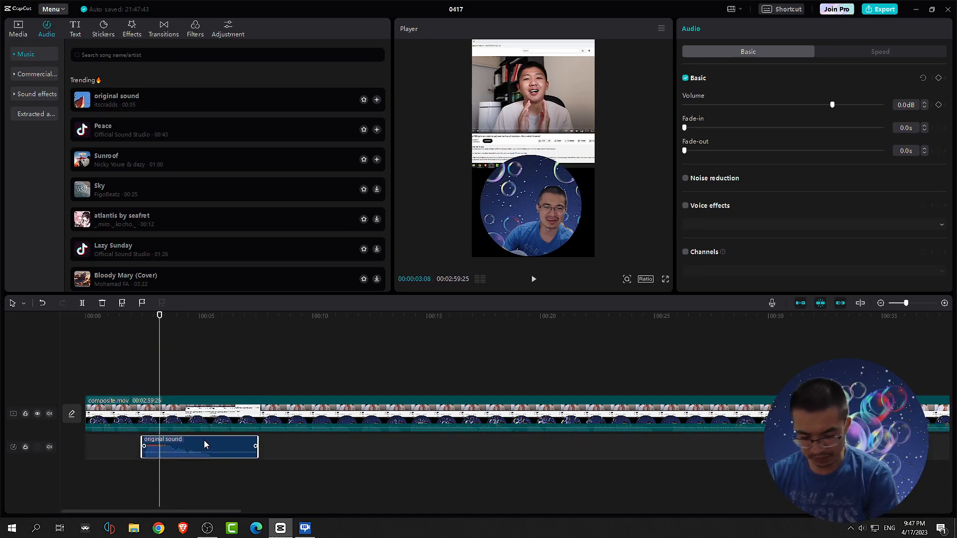
{"action": "key", "text": "Delete"}
{"action": "left_click_drag", "start_coordinate": [157, 317], "coordinate": [80, 189]}
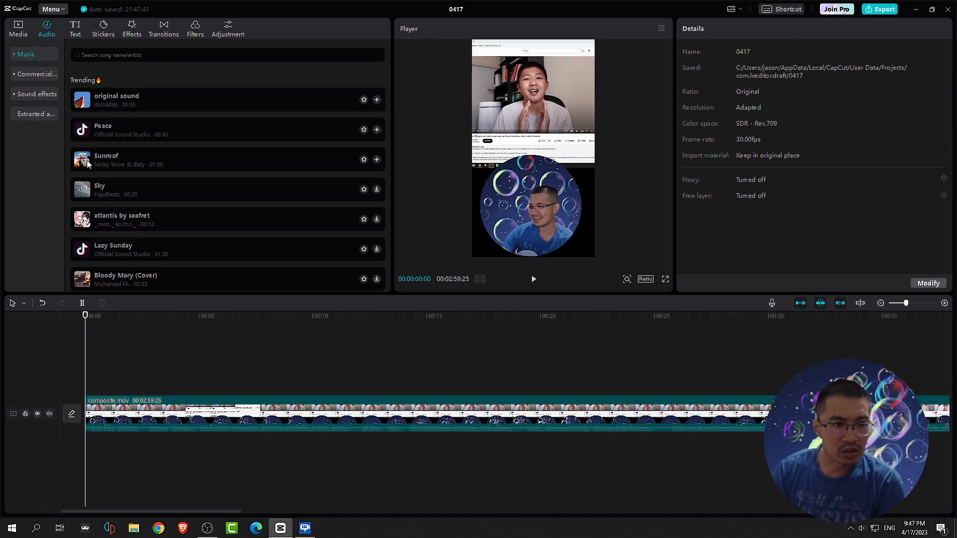
Step: Preview the Victory sound effect from the Performance category and add it below composite.mov at about 3.5 seconds
{"action": "left_click", "coordinate": [35, 74]}
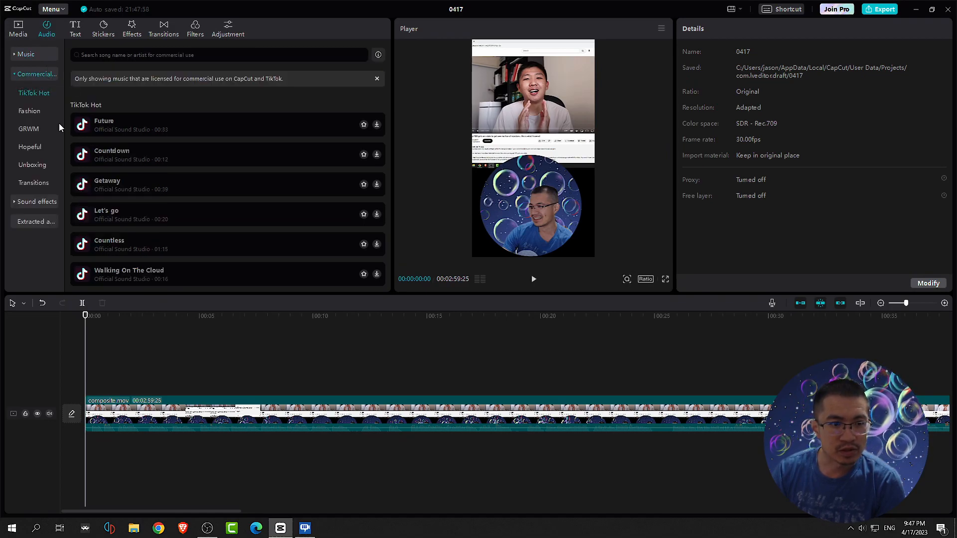
{"action": "left_click", "coordinate": [42, 208]}
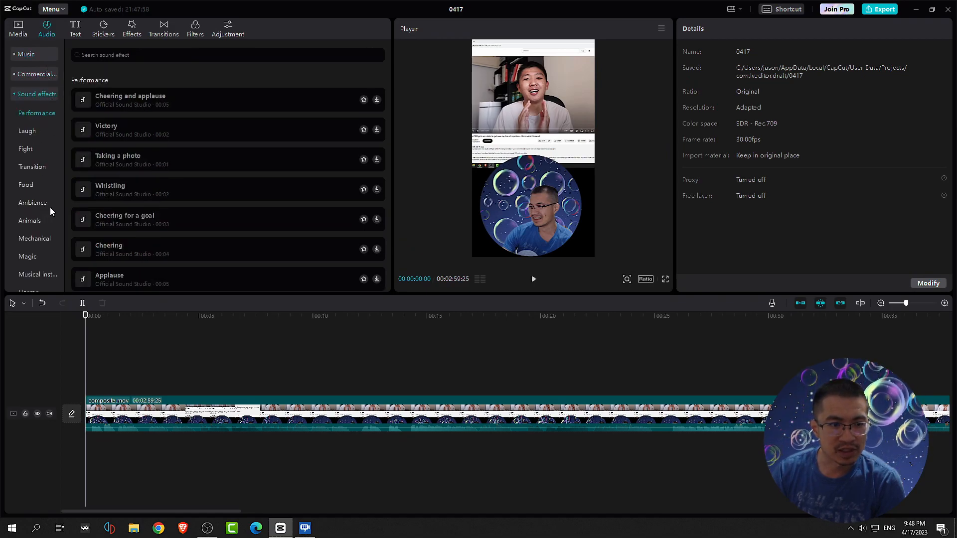
{"action": "left_click", "coordinate": [113, 132]}
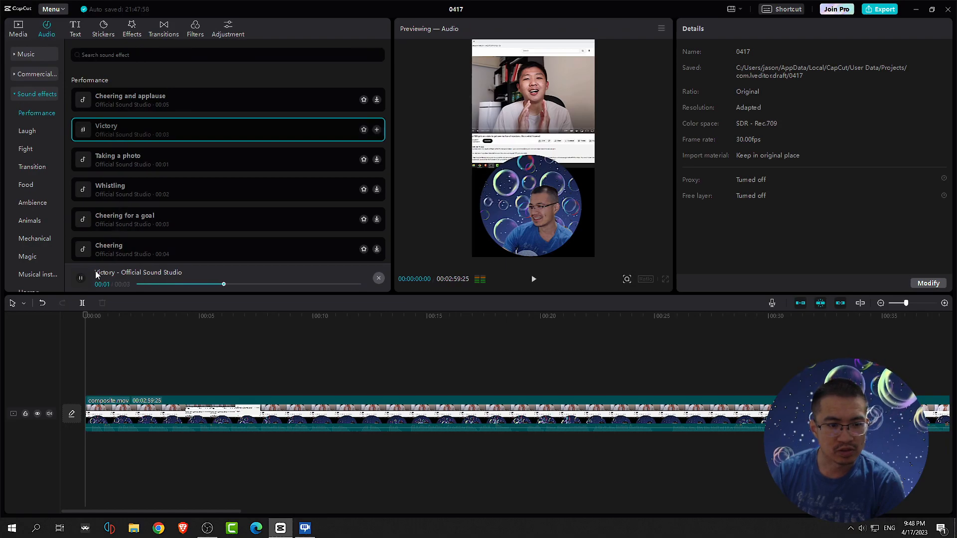
{"action": "left_click_drag", "start_coordinate": [131, 134], "coordinate": [180, 384]}
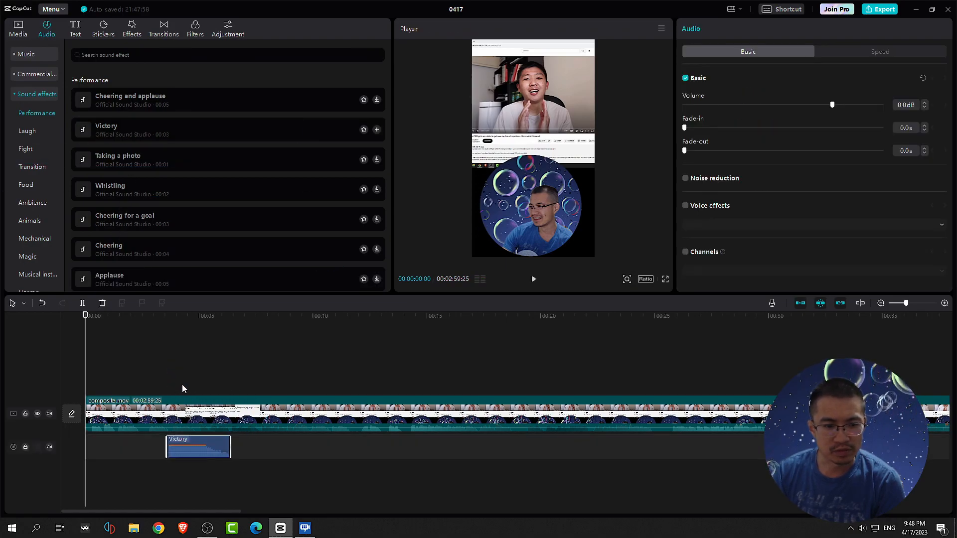
{"action": "left_click_drag", "start_coordinate": [192, 446], "coordinate": [188, 451]}
{"action": "key", "text": "ctrl+z"}
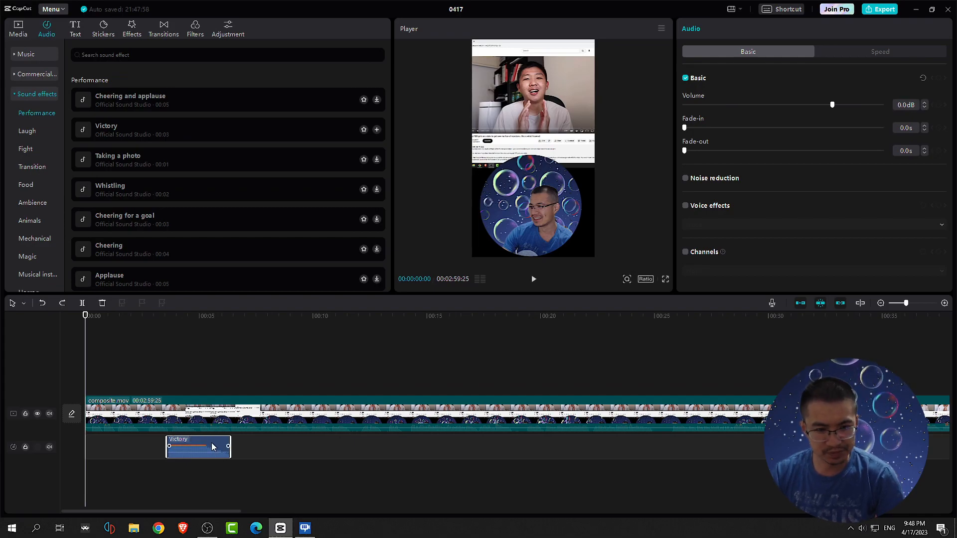
Step: Delete the Victory sound effect from the timeline and keep the playhead at the start
{"action": "key", "text": "Delete"}
{"action": "left_click", "coordinate": [92, 315]}
{"action": "left_click", "coordinate": [77, 316]}
Step: Add a default text clip above composite.mov at the start of the timeline
{"action": "left_click", "coordinate": [83, 30]}
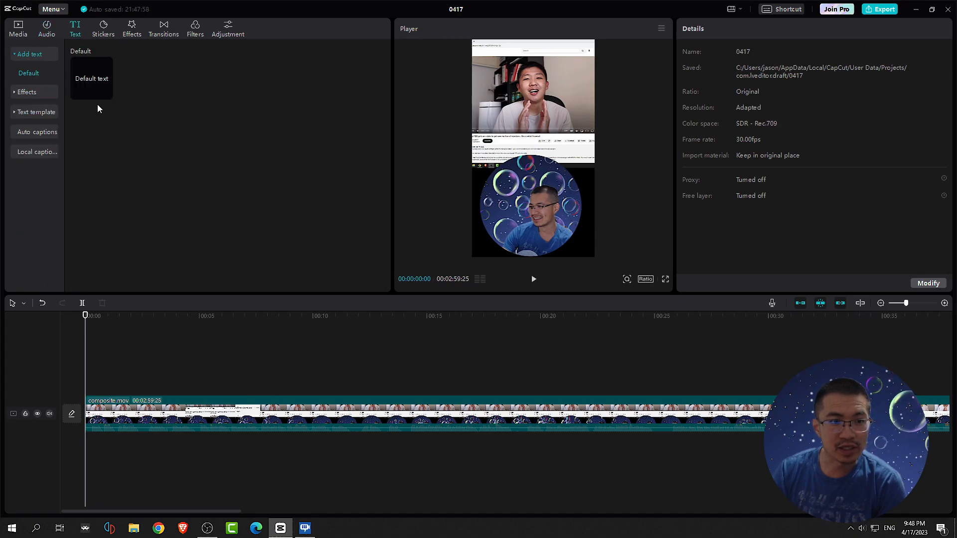
{"action": "left_click", "coordinate": [27, 93]}
{"action": "left_click_drag", "start_coordinate": [98, 87], "coordinate": [103, 318]}
{"action": "left_click", "coordinate": [34, 54]}
{"action": "left_click_drag", "start_coordinate": [91, 79], "coordinate": [123, 399]}
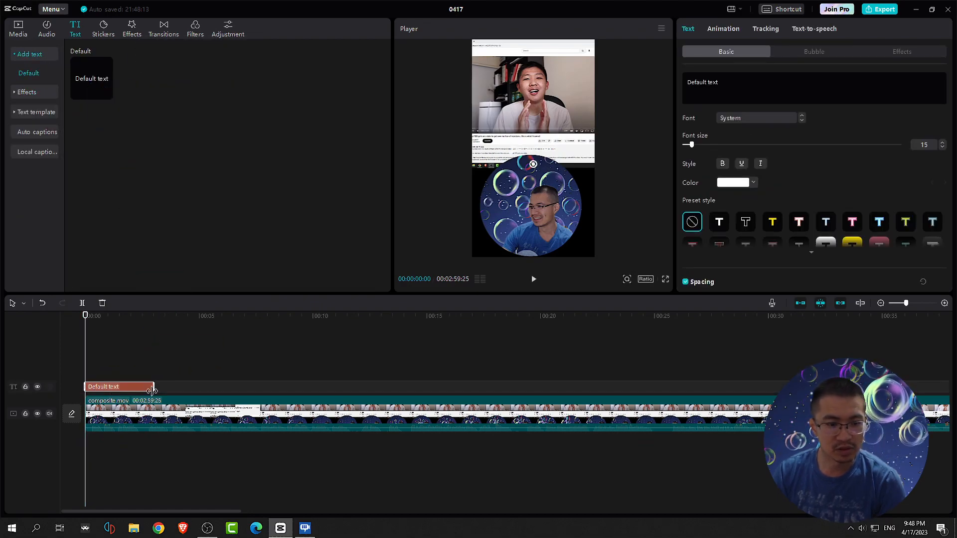
{"action": "key", "text": "space"}
Step: Change the default text to HI and position it over the speaker in the upper part of the video
{"action": "left_click", "coordinate": [119, 386]}
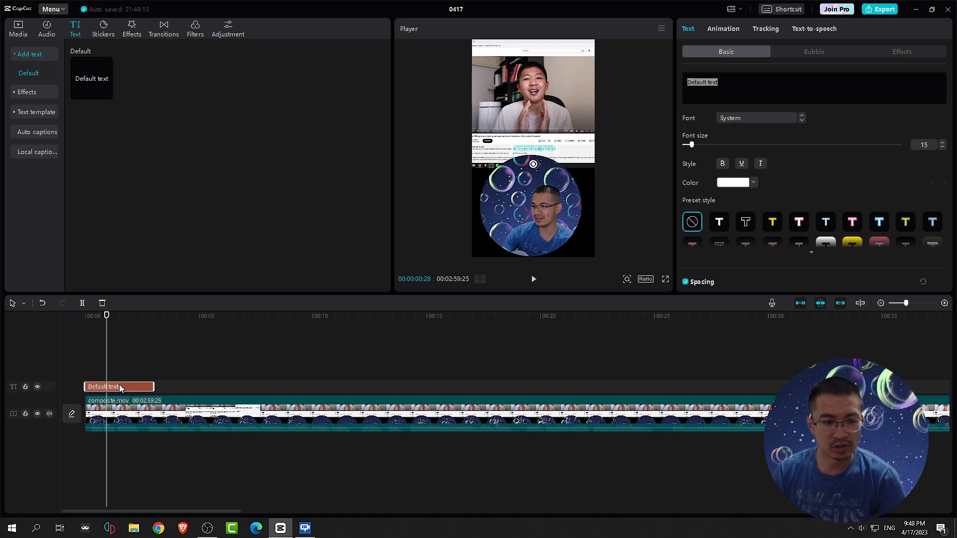
{"action": "left_click", "coordinate": [737, 82]}
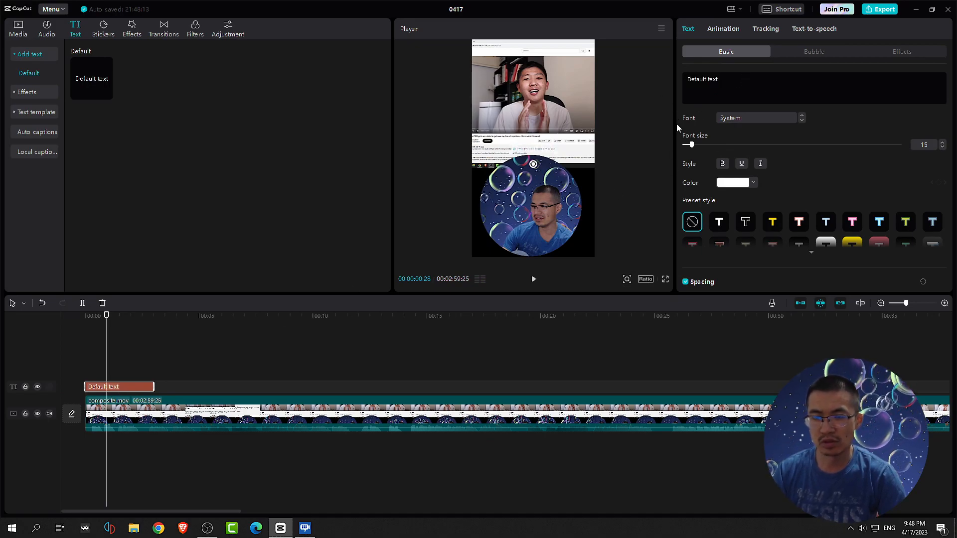
{"action": "left_click_drag", "start_coordinate": [728, 81], "coordinate": [673, 79]}
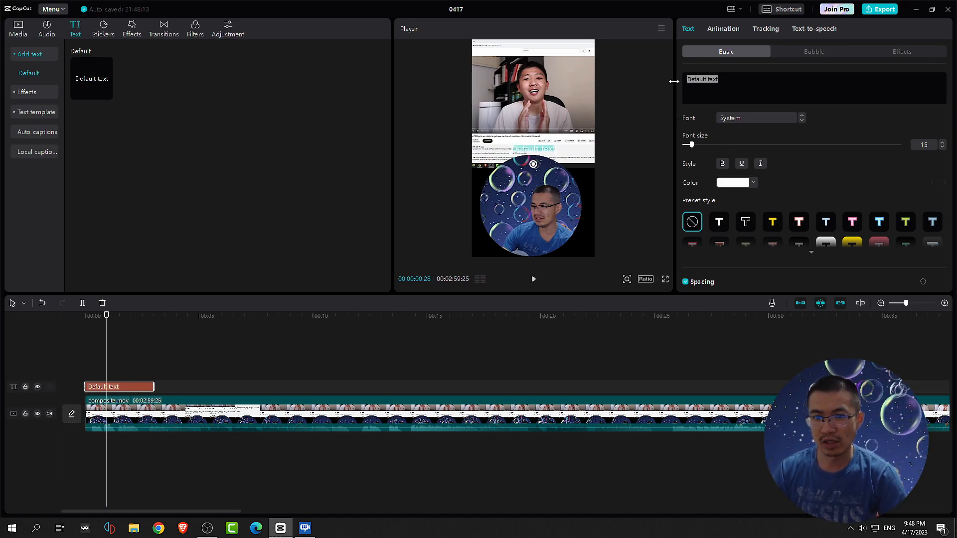
{"action": "type", "text": "HIT"}
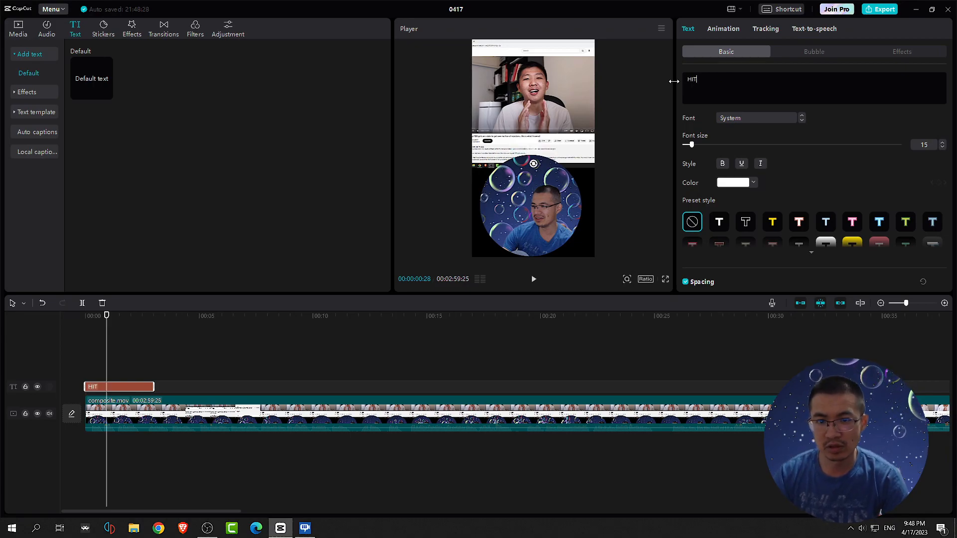
{"action": "left_click", "coordinate": [636, 136]}
{"action": "left_click_drag", "start_coordinate": [531, 159], "coordinate": [555, 117]}
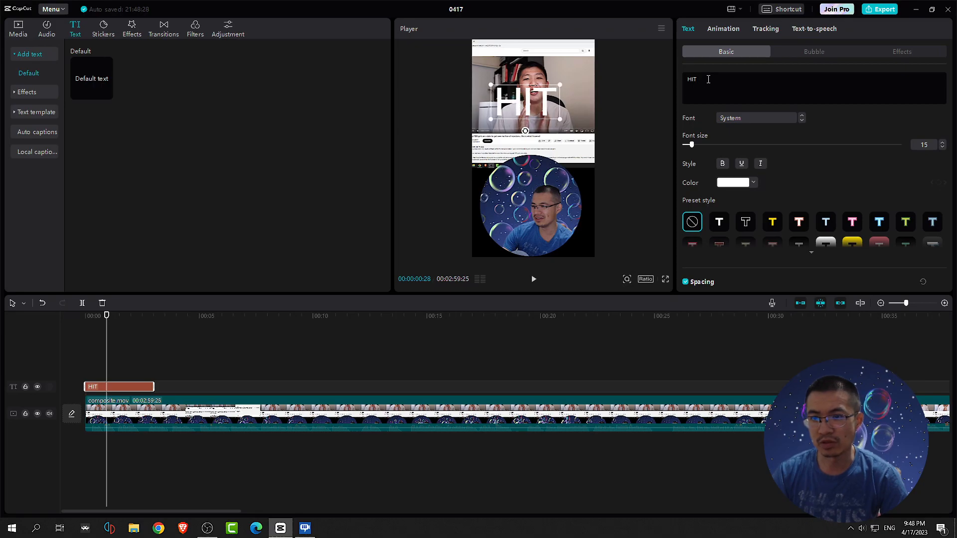
{"action": "key", "text": "BackSpace"}
{"action": "left_click", "coordinate": [642, 107]}
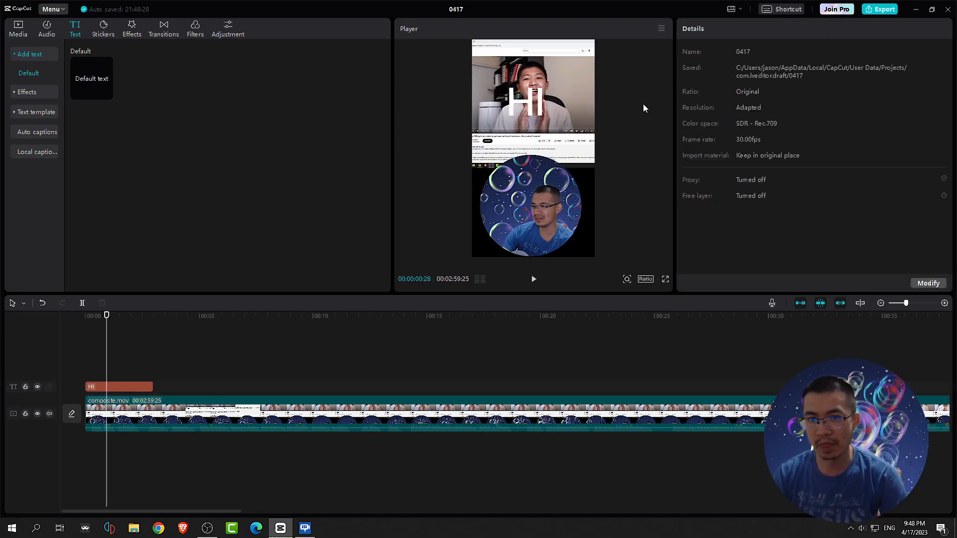
{"action": "mouse_move", "coordinate": [531, 100]}
{"action": "left_mouse_down"}
{"action": "mouse_move", "coordinate": [513, 98]}
{"action": "mouse_move", "coordinate": [554, 101]}
{"action": "mouse_move", "coordinate": [536, 110]}
{"action": "left_mouse_up"}
Step: Apply the white preset style with black outline to HI and move its clip, trimmed to about 2.5 seconds, to about 5.5 seconds
{"action": "left_click", "coordinate": [722, 223]}
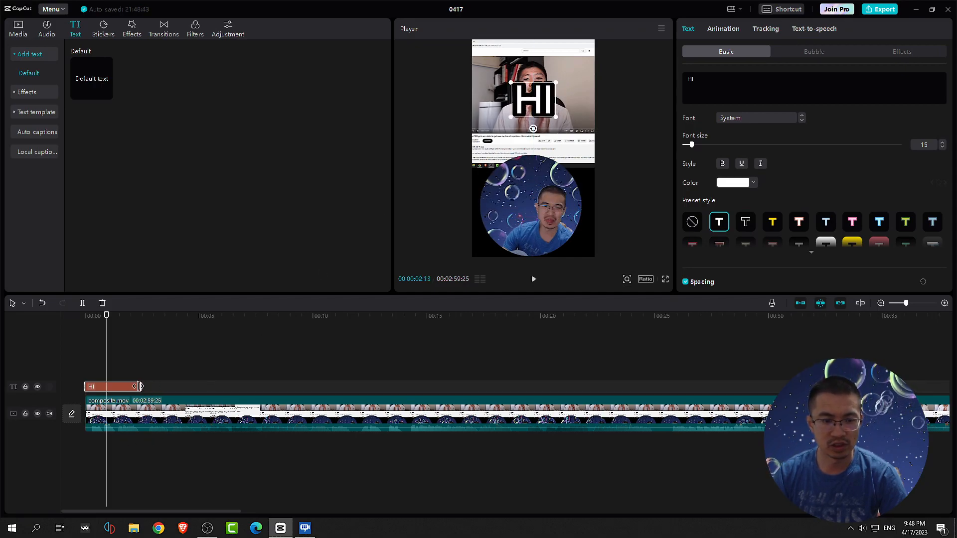
{"action": "left_click_drag", "start_coordinate": [127, 389], "coordinate": [252, 393]}
{"action": "key", "text": "space"}
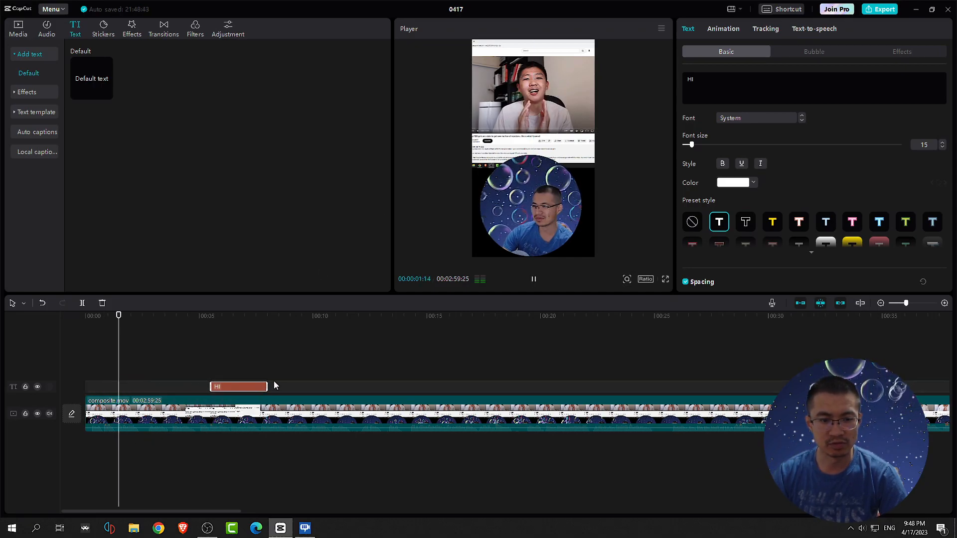
{"action": "key", "text": "space"}
Step: Return the playhead to the start and delete the HI text clip
{"action": "left_click_drag", "start_coordinate": [130, 315], "coordinate": [68, 324]}
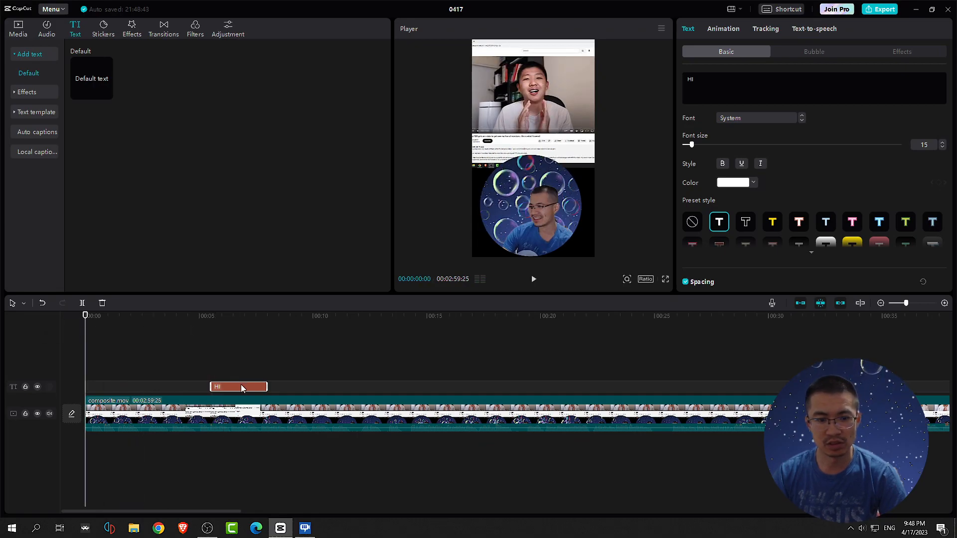
{"action": "key", "text": "Delete"}
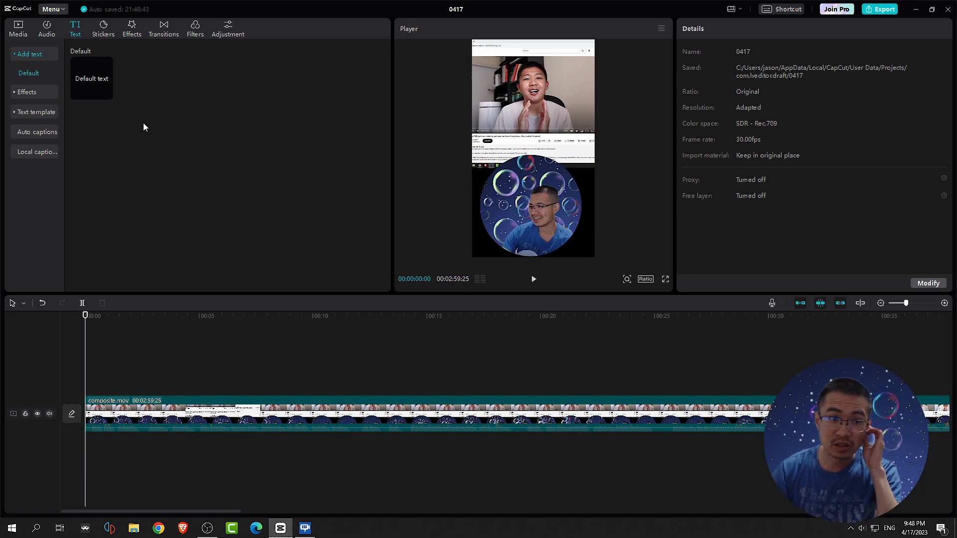
Step: Add the yellow arrow sticker from the Trending stickers at the start of the timeline and play it briefly
{"action": "left_click", "coordinate": [103, 30]}
{"action": "left_click_drag", "start_coordinate": [144, 79], "coordinate": [142, 376]}
{"action": "left_click", "coordinate": [157, 95]}
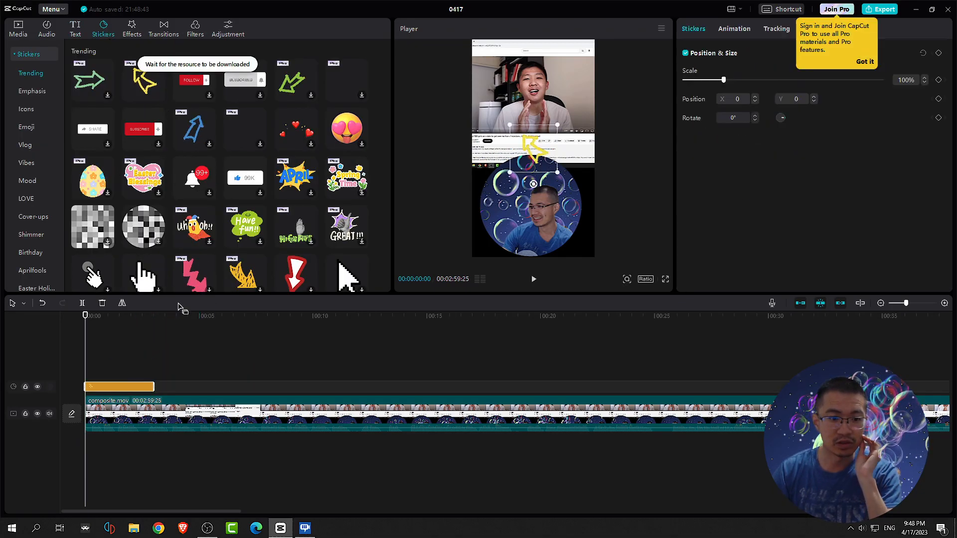
{"action": "key", "text": "space"}
{"action": "key", "text": "space"}
Step: Move the yellow arrow sticker onto the upper video, to position X -290, Y 699
{"action": "left_click_drag", "start_coordinate": [528, 145], "coordinate": [519, 117]}
{"action": "mouse_move", "coordinate": [526, 162]}
{"action": "left_mouse_down"}
{"action": "mouse_move", "coordinate": [573, 109]}
{"action": "mouse_move", "coordinate": [526, 163]}
{"action": "left_mouse_up"}
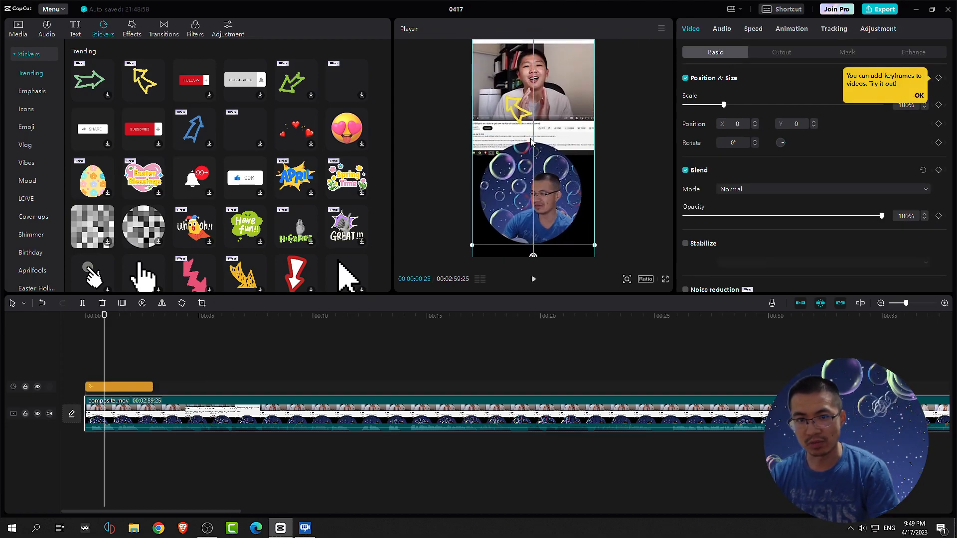
{"action": "left_click", "coordinate": [655, 149]}
Step: Delete the yellow arrow sticker and browse the remaining sticker categories
{"action": "left_click", "coordinate": [521, 110]}
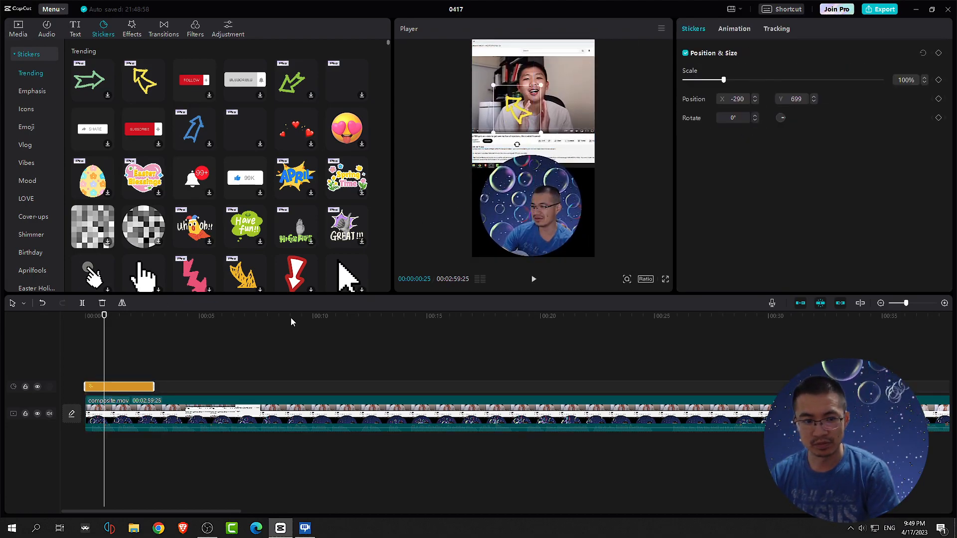
{"action": "key", "text": "Delete"}
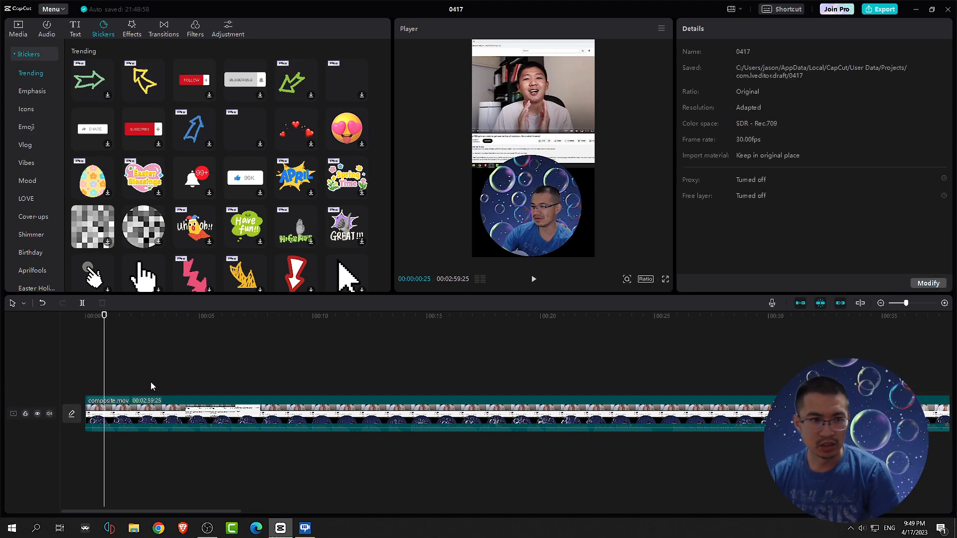
{"action": "scroll", "coordinate": [42, 202], "scroll_direction": "down", "scroll_amount": 5}
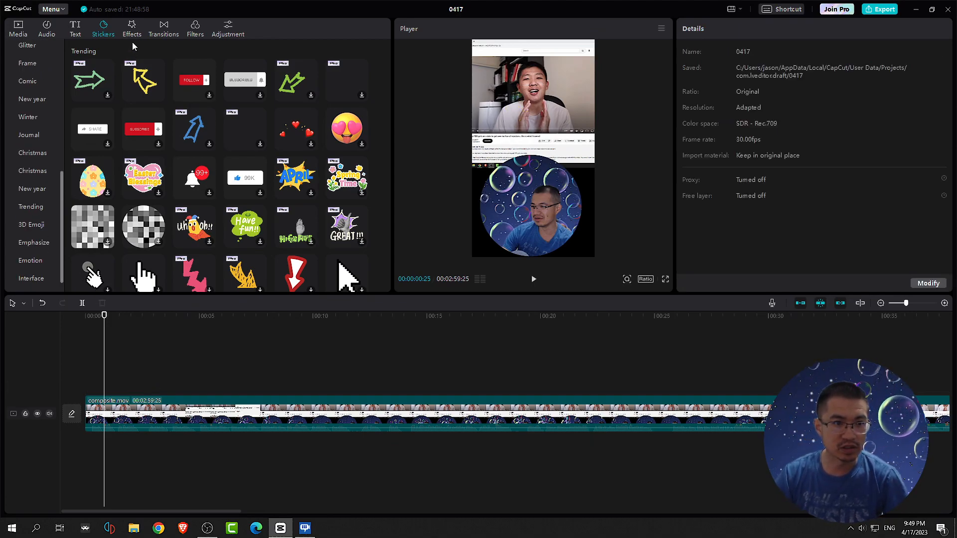
Step: Split composite.mov at about 3 seconds and at 00:00:04:01, and delete the segment between the two cuts
{"action": "left_click", "coordinate": [132, 29]}
{"action": "left_click_drag", "start_coordinate": [104, 324], "coordinate": [83, 329]}
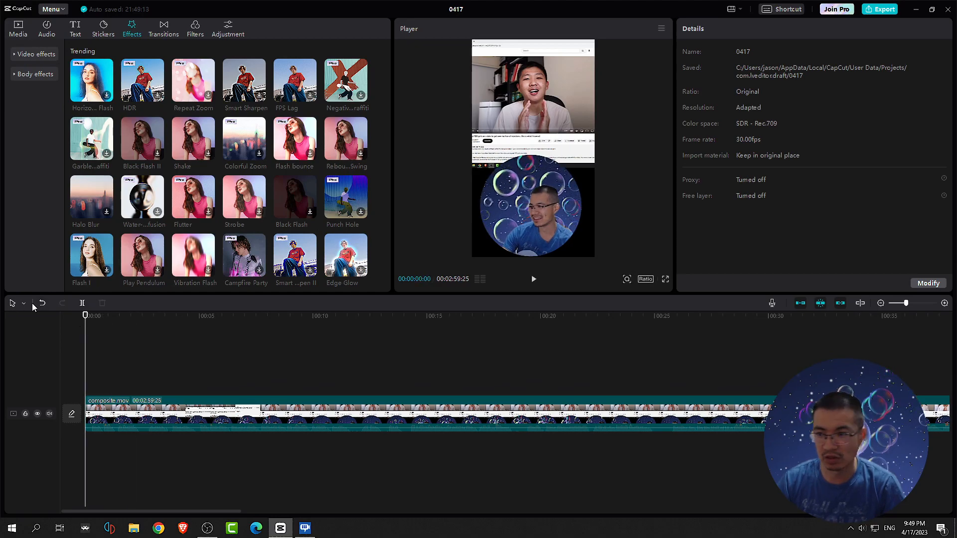
{"action": "left_click_drag", "start_coordinate": [85, 319], "coordinate": [177, 325]}
{"action": "left_click", "coordinate": [175, 409]}
{"action": "left_click", "coordinate": [82, 303]}
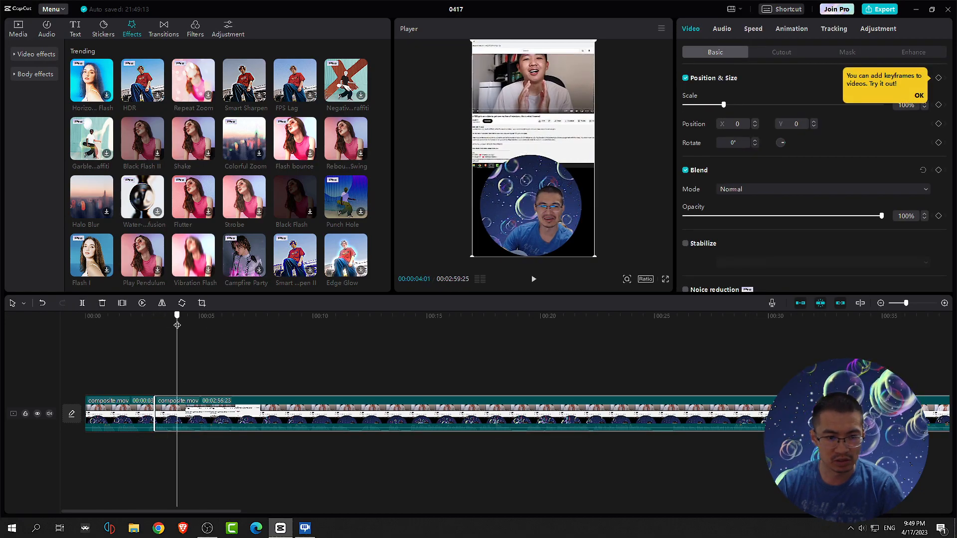
{"action": "left_click", "coordinate": [81, 303]}
{"action": "left_click", "coordinate": [166, 415]}
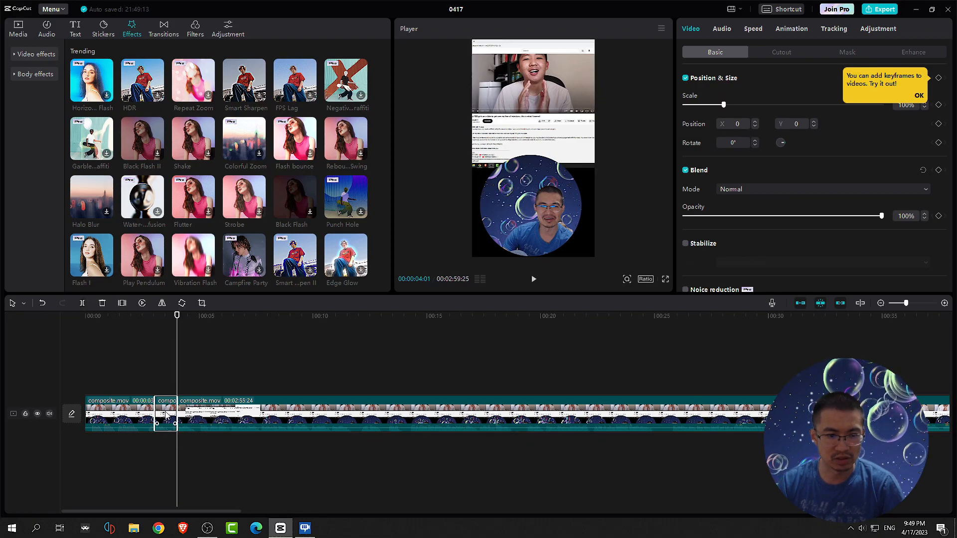
{"action": "key", "text": "Delete"}
Step: Try to apply the Flutter effect to the clip after the cut, and play across the cut
{"action": "left_click_drag", "start_coordinate": [177, 319], "coordinate": [158, 311]}
{"action": "left_click_drag", "start_coordinate": [187, 217], "coordinate": [172, 423]}
{"action": "left_click", "coordinate": [150, 315]}
{"action": "key", "text": "space"}
{"action": "key", "text": "space"}
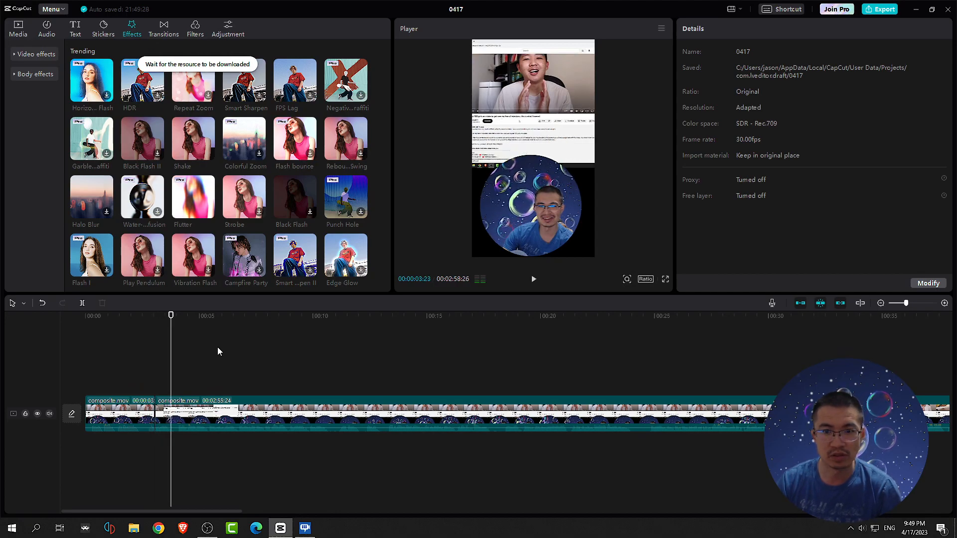
Step: Apply the Shake effect to the clip after the cut, shorten it to end at about 5.5 seconds, and play it
{"action": "left_click_drag", "start_coordinate": [167, 349], "coordinate": [170, 421]}
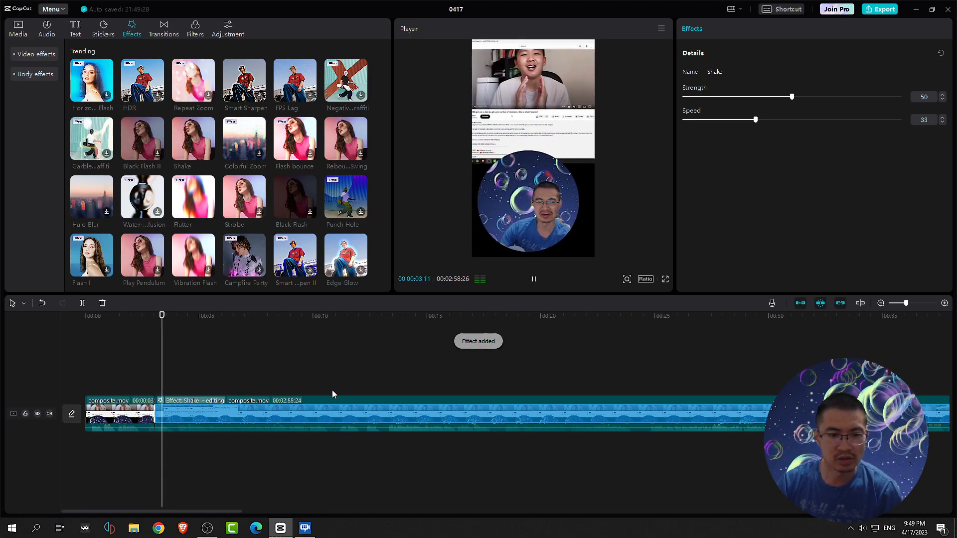
{"action": "scroll", "coordinate": [400, 462], "scroll_direction": "down", "scroll_amount": 6}
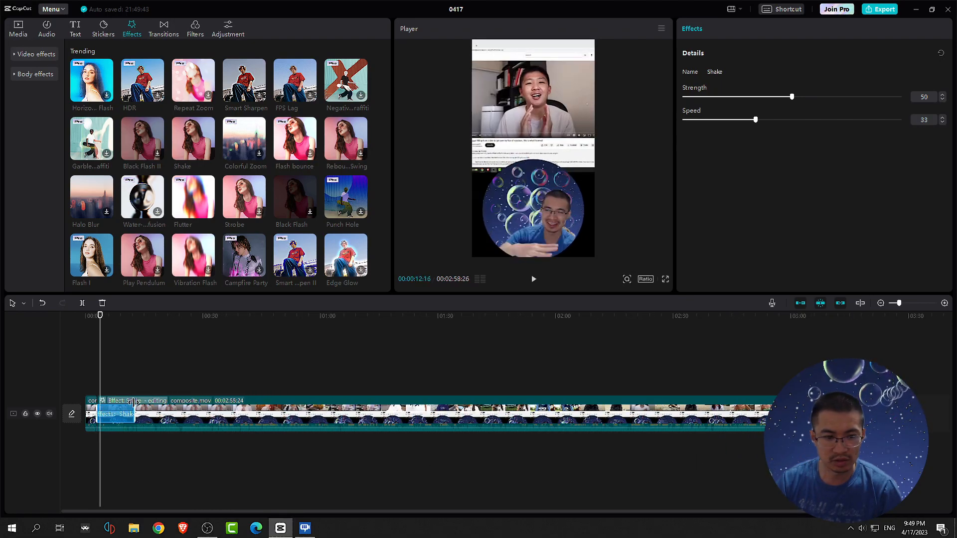
{"action": "key", "text": "space"}
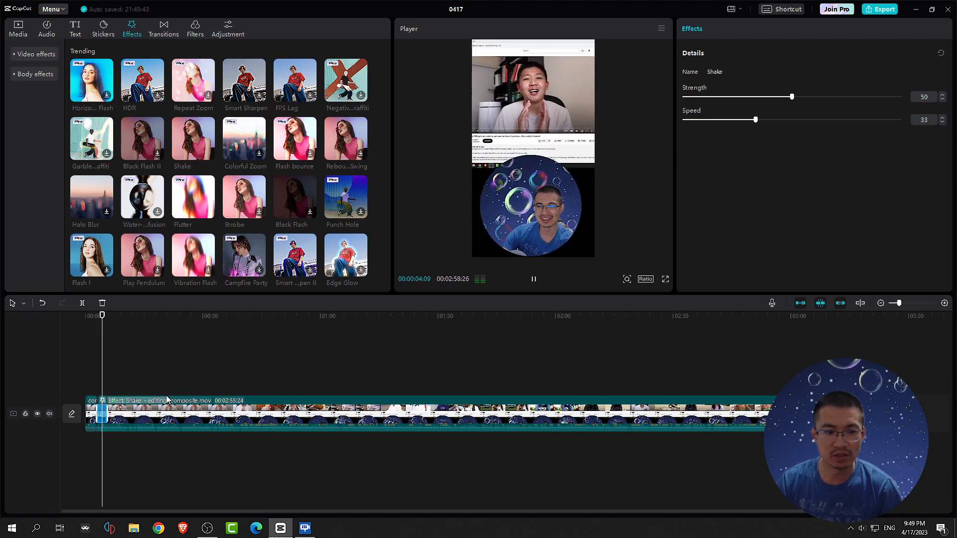
{"action": "key", "text": "space"}
{"action": "scroll", "coordinate": [196, 389], "scroll_direction": "up", "scroll_amount": 5}
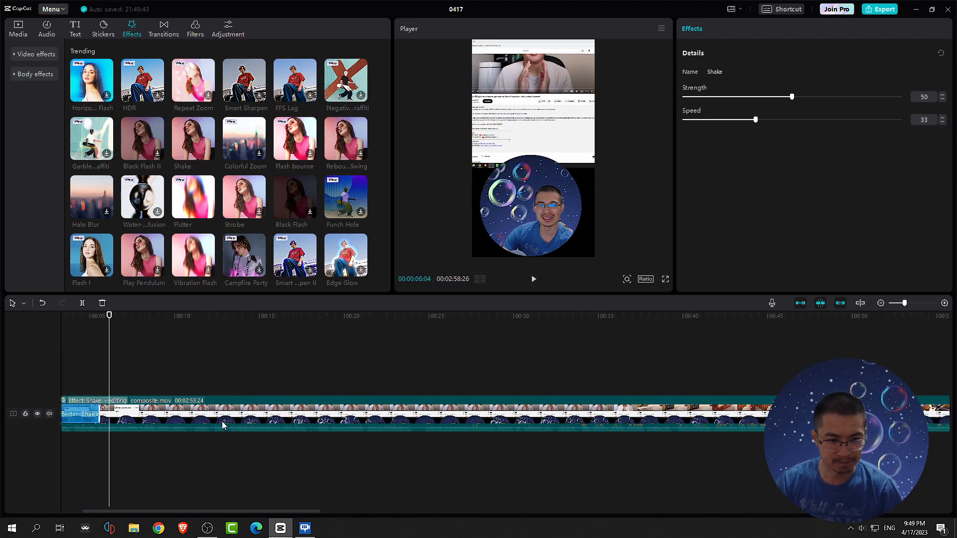
{"action": "left_click_drag", "start_coordinate": [209, 319], "coordinate": [170, 326]}
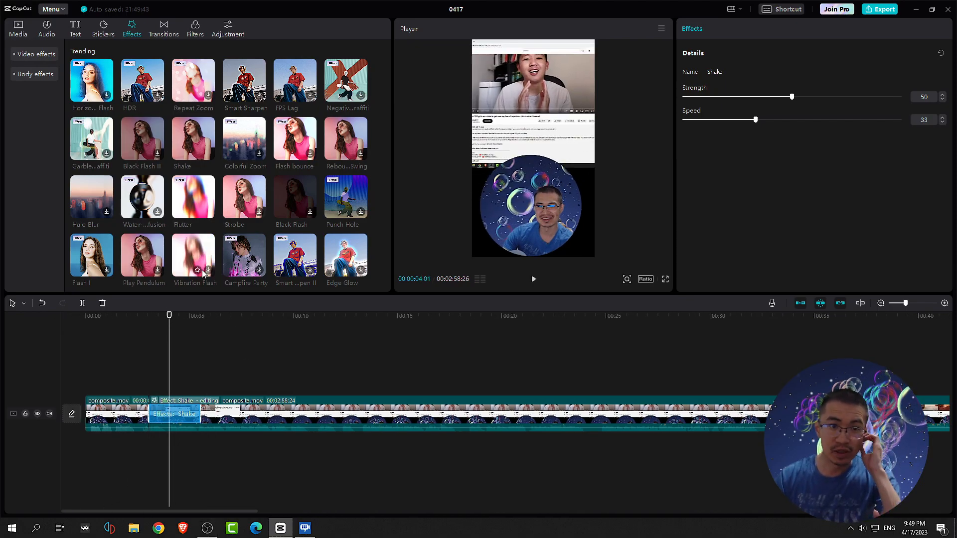
Step: Add the Pull in transition at the cut between the two composite.mov clips
{"action": "left_click", "coordinate": [167, 34]}
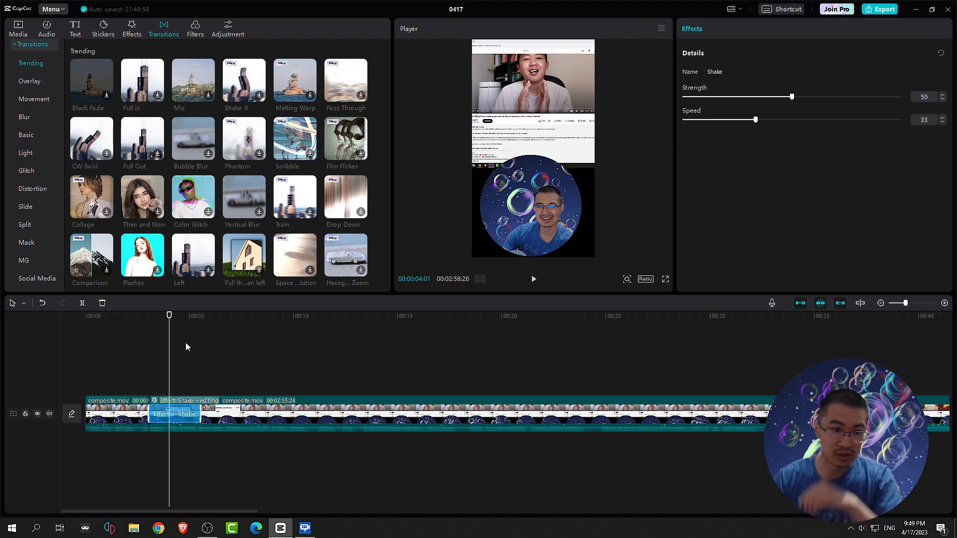
{"action": "left_click_drag", "start_coordinate": [171, 317], "coordinate": [148, 321]}
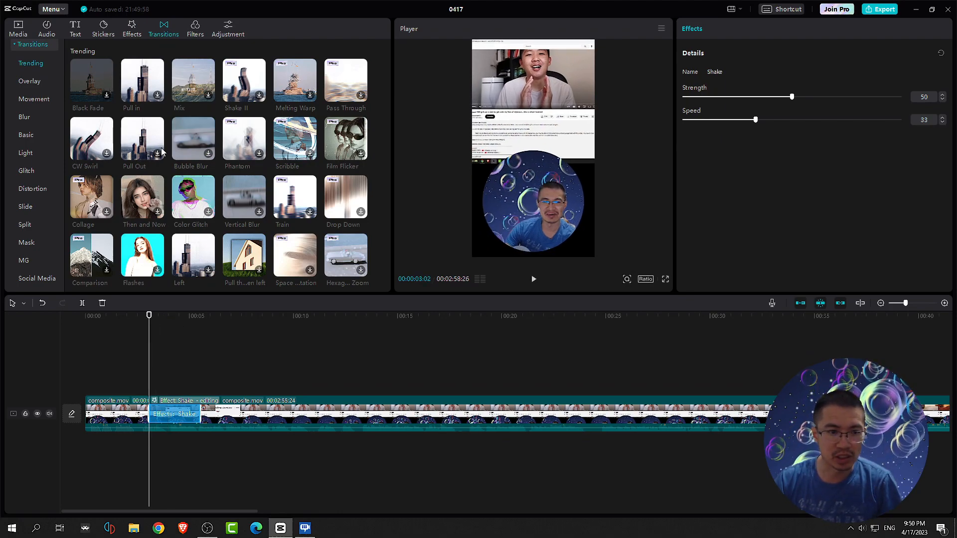
{"action": "left_click", "coordinate": [163, 100]}
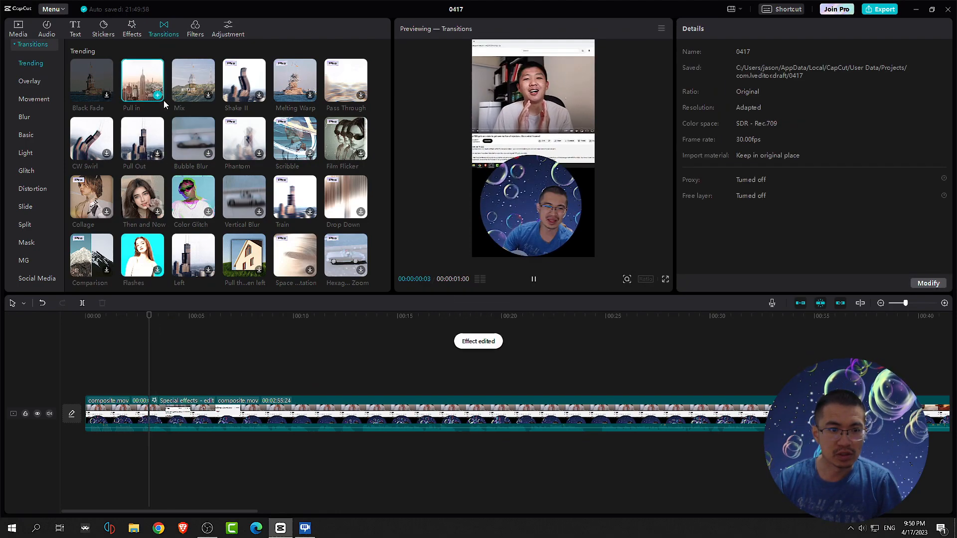
{"action": "left_click_drag", "start_coordinate": [164, 100], "coordinate": [150, 399]}
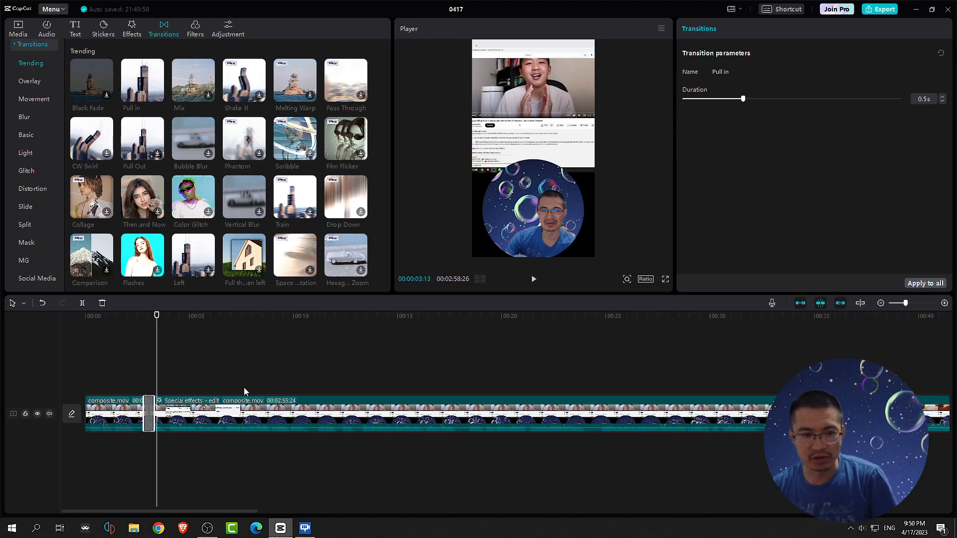
Step: Look through the featured filters and the adjustment options
{"action": "left_click", "coordinate": [196, 30]}
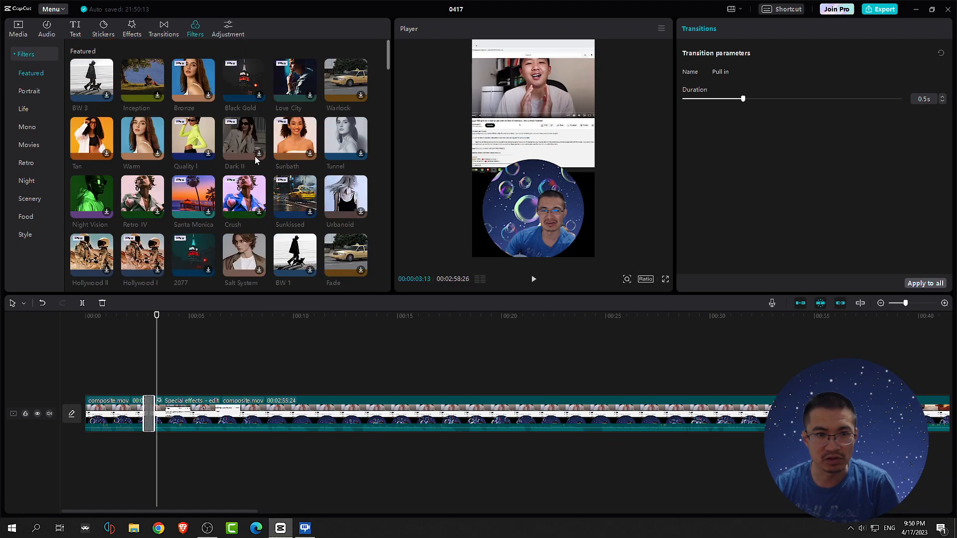
{"action": "left_click", "coordinate": [227, 36]}
{"action": "left_click", "coordinate": [197, 32]}
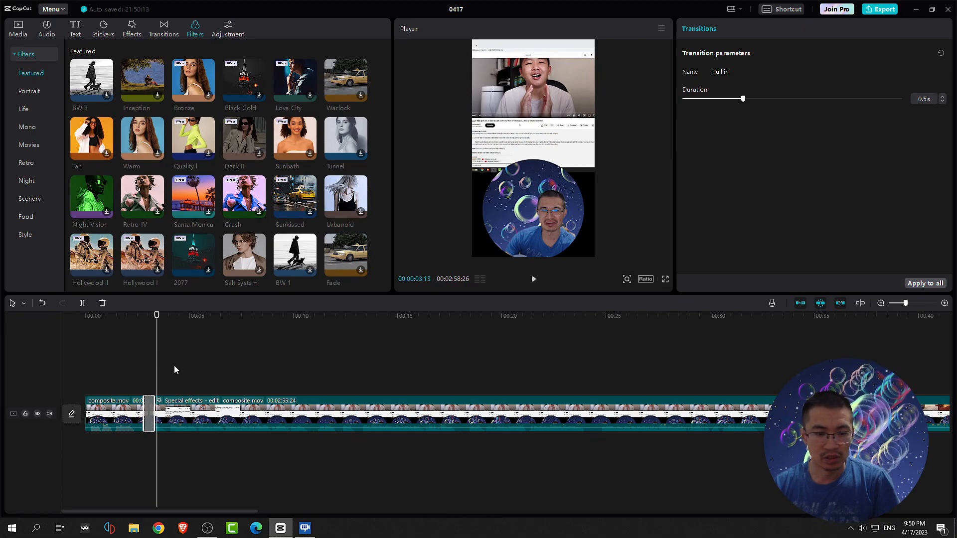
Step: Play the clip from about 12 seconds and split composite.mov at 00:00:13:10
{"action": "left_click_drag", "start_coordinate": [157, 318], "coordinate": [347, 356]}
{"action": "key", "text": "space"}
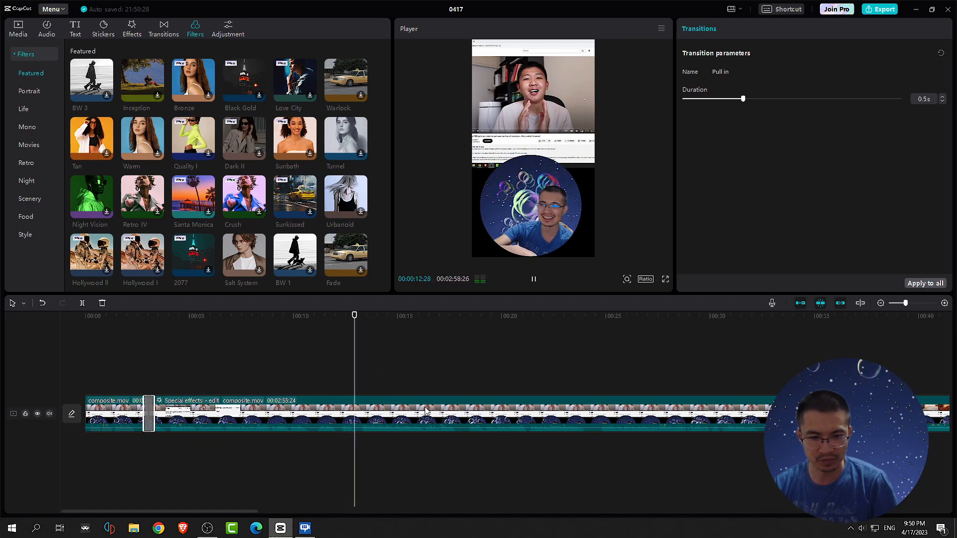
{"action": "key", "text": "space"}
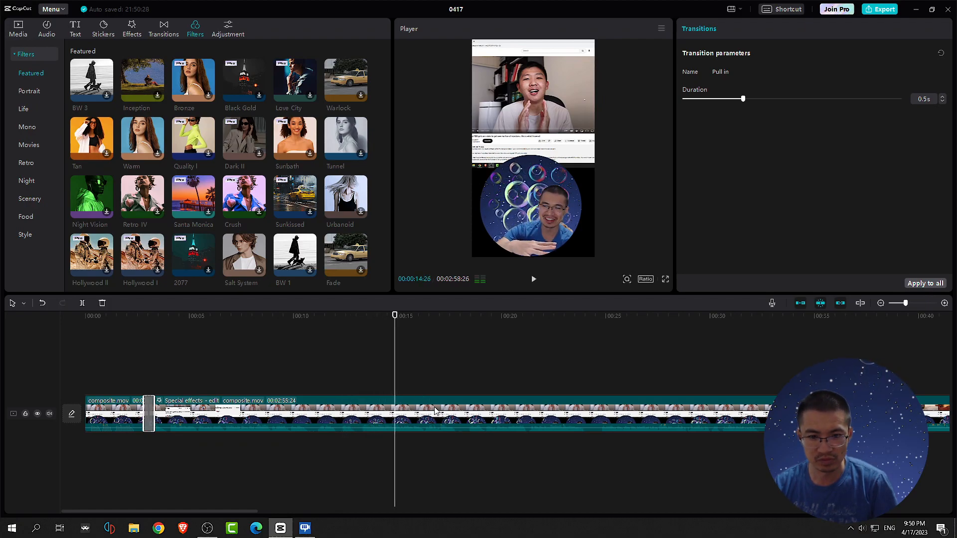
{"action": "left_click_drag", "start_coordinate": [394, 325], "coordinate": [362, 324]}
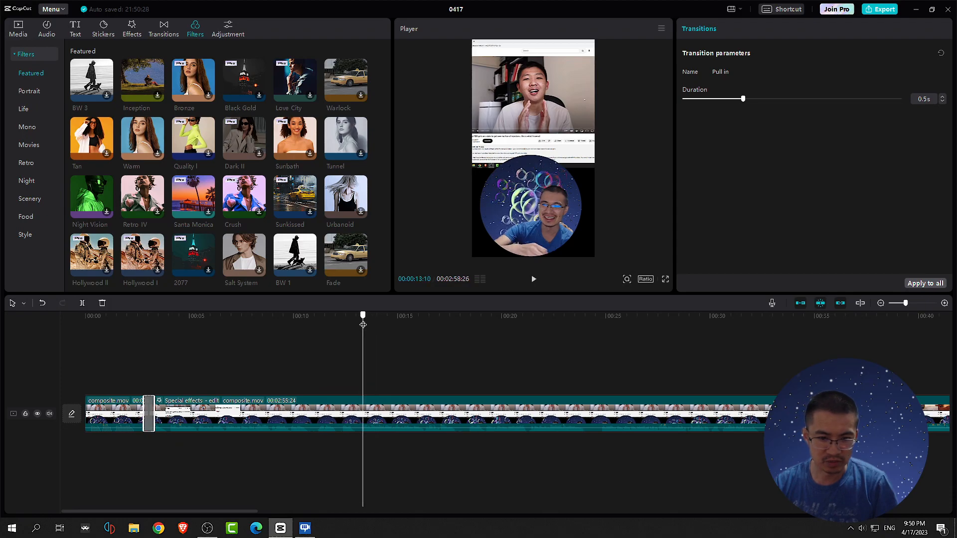
{"action": "left_click", "coordinate": [272, 427]}
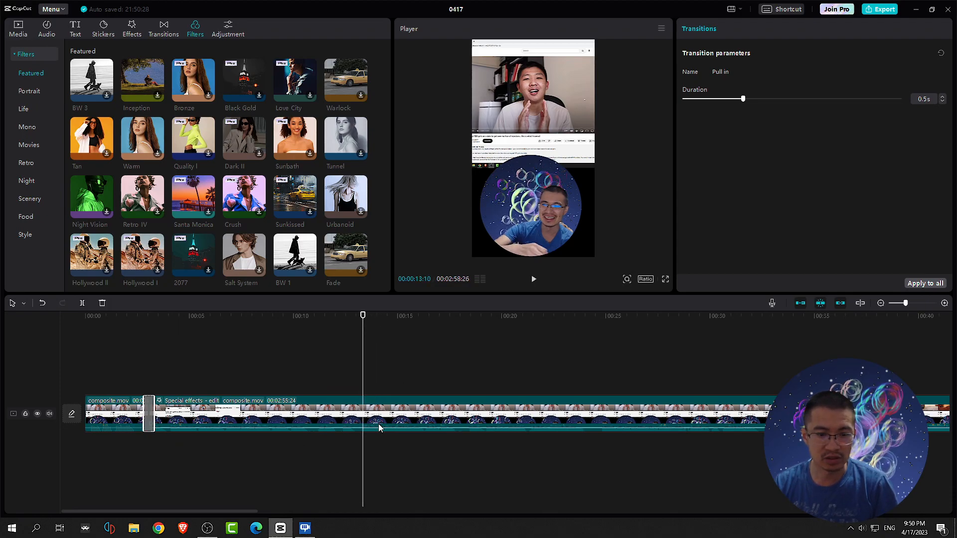
{"action": "left_click", "coordinate": [82, 303]}
{"action": "left_click_drag", "start_coordinate": [375, 322], "coordinate": [393, 322]}
{"action": "scroll", "coordinate": [413, 438], "scroll_direction": "up", "scroll_amount": 5}
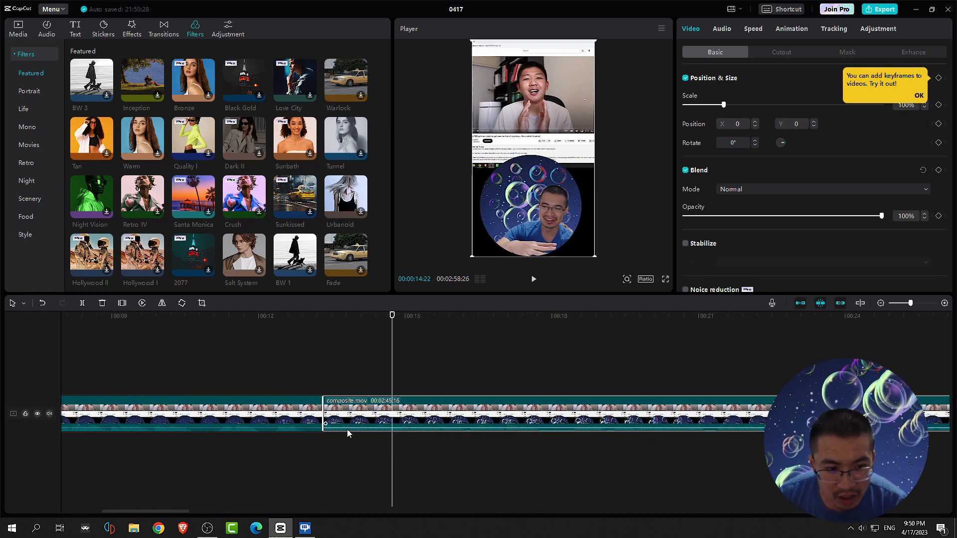
Step: Split composite.mov again at 00:00:16:08 and delete the segment between the 00:00:13:10 cut and this one
{"action": "left_click_drag", "start_coordinate": [391, 317], "coordinate": [323, 319]}
{"action": "key", "text": "space"}
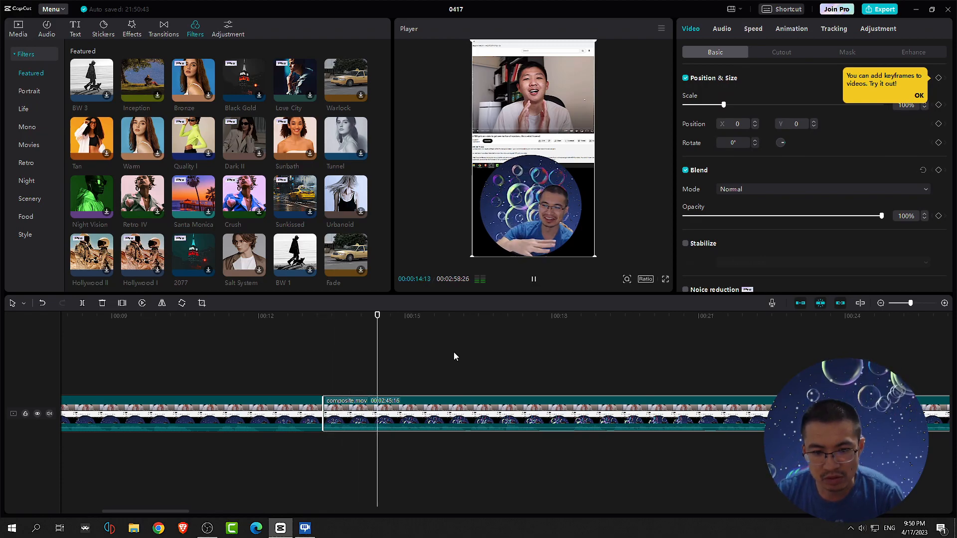
{"action": "key", "text": "space"}
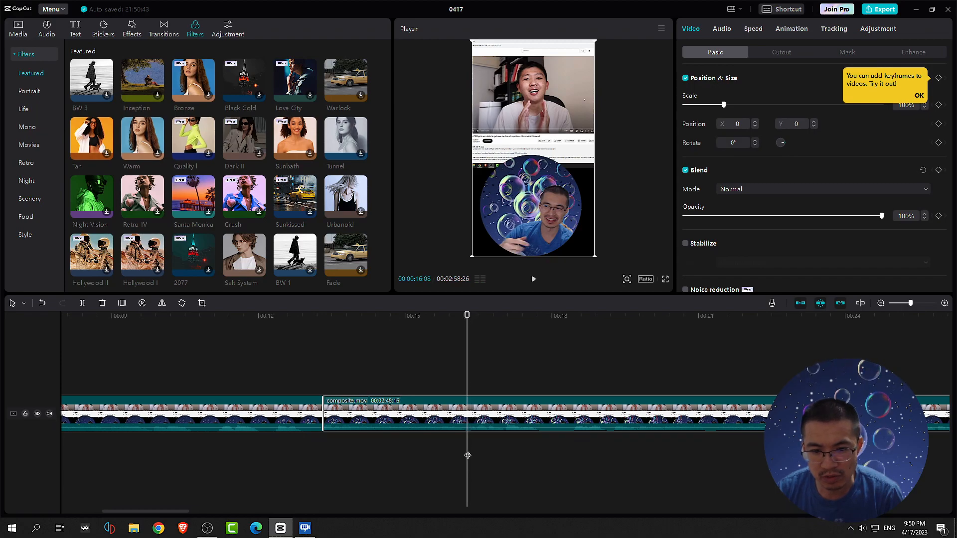
{"action": "left_click", "coordinate": [85, 302]}
{"action": "left_click", "coordinate": [436, 418]}
{"action": "key", "text": "Delete"}
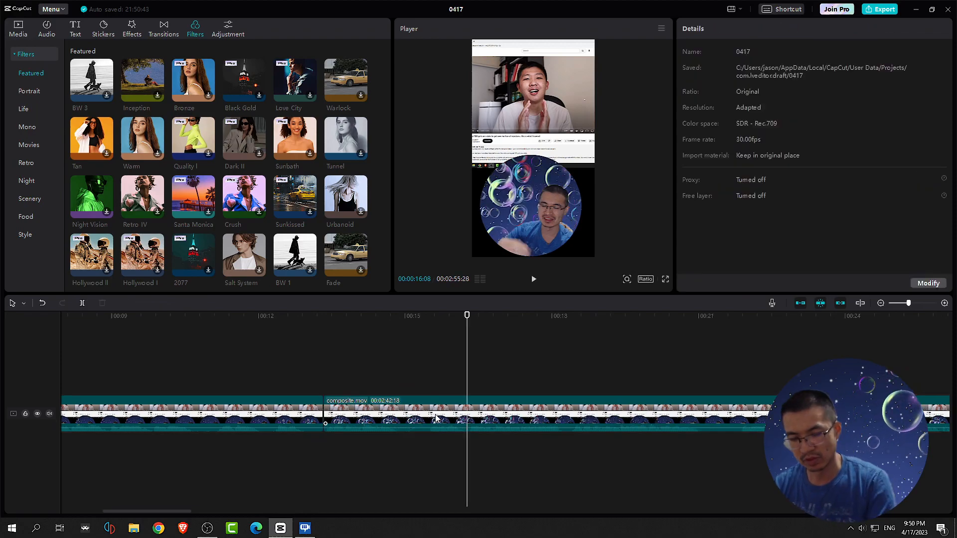
{"action": "left_click_drag", "start_coordinate": [467, 319], "coordinate": [321, 324]}
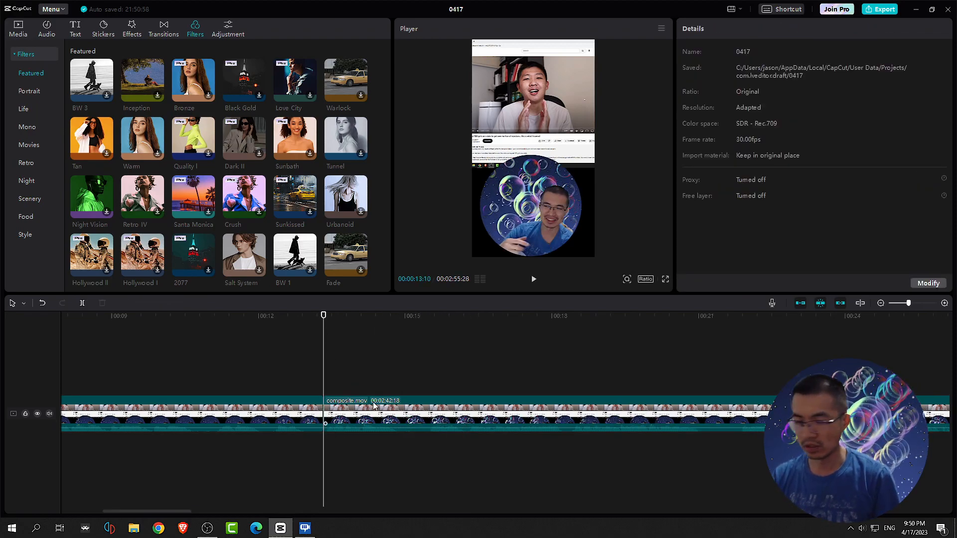
{"action": "mouse_move", "coordinate": [324, 318]}
{"action": "left_mouse_down"}
{"action": "mouse_move", "coordinate": [307, 316]}
{"action": "mouse_move", "coordinate": [322, 319]}
{"action": "left_mouse_up"}
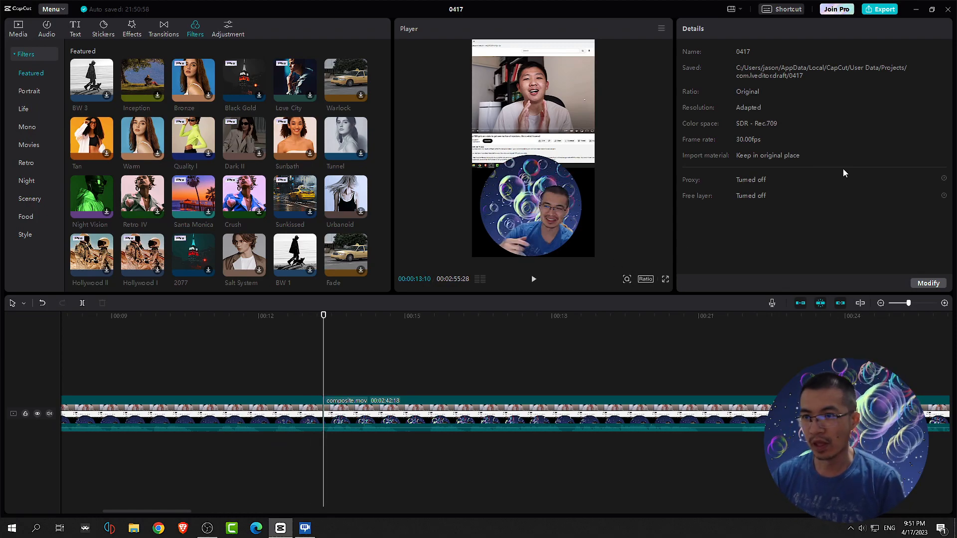
Step: Open the export settings, check the resolution choices, and try the HEVC and AV1 codecs before returning to H.264
{"action": "left_click", "coordinate": [879, 9]}
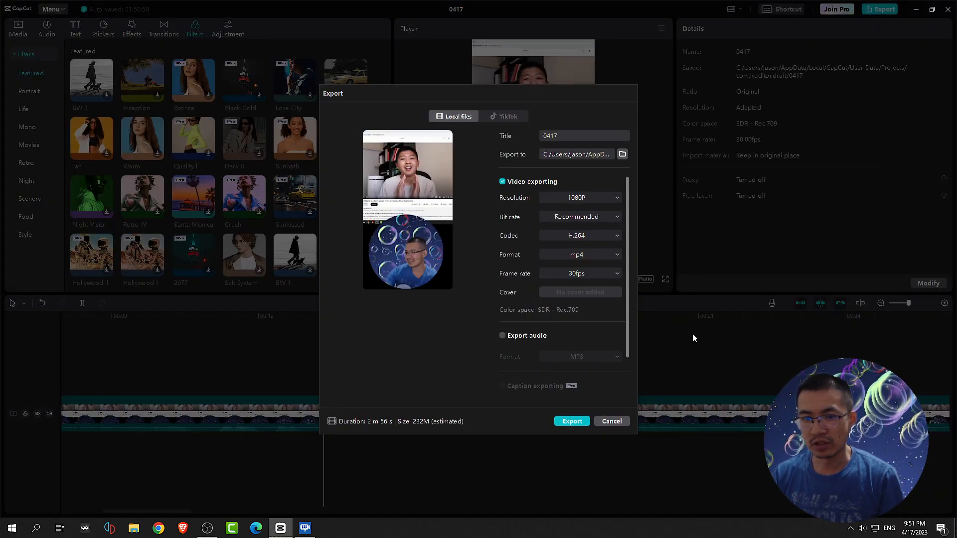
{"action": "left_click", "coordinate": [605, 195]}
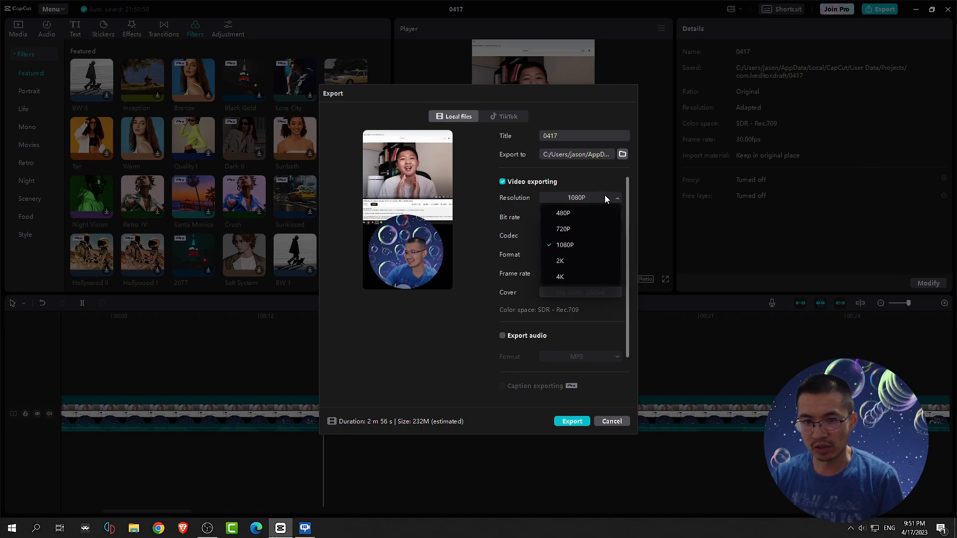
{"action": "left_click", "coordinate": [605, 195]}
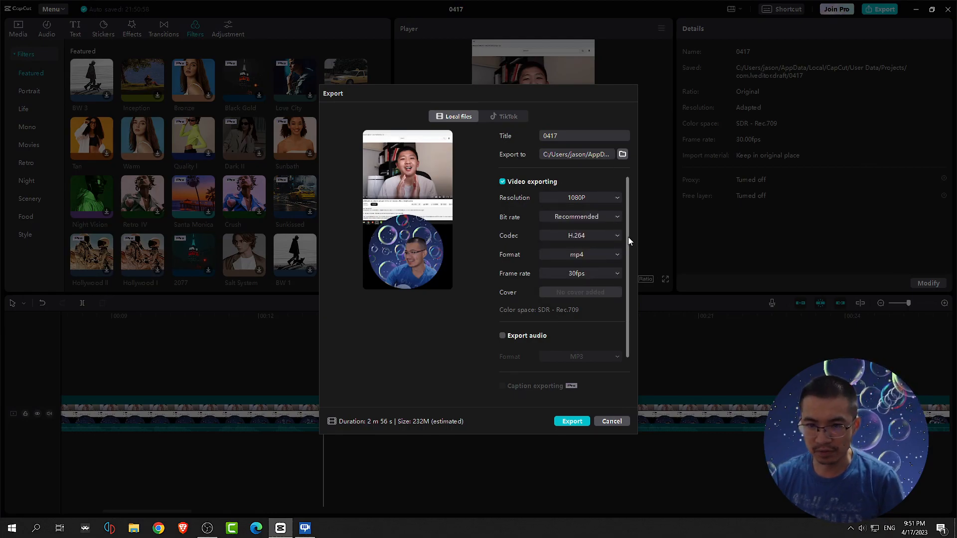
{"action": "left_click", "coordinate": [611, 233]}
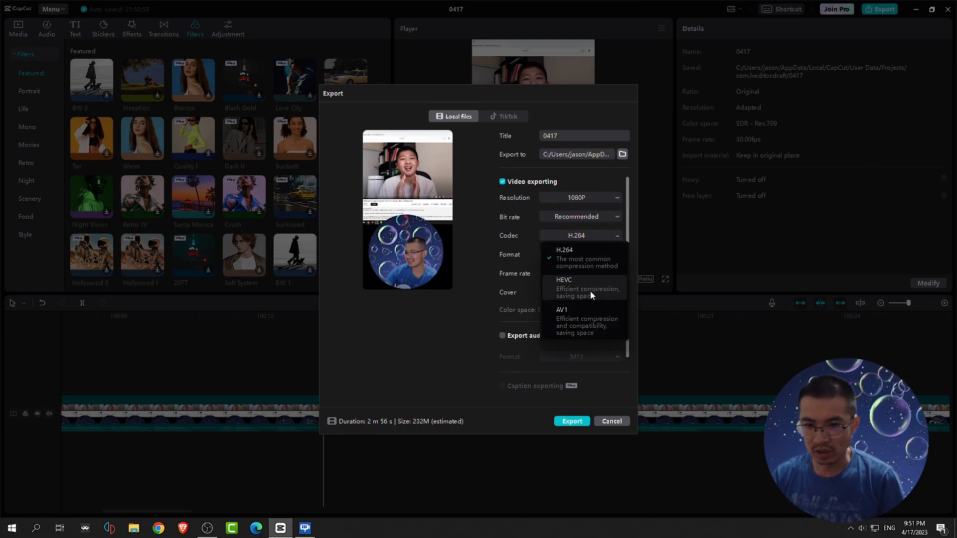
{"action": "left_click", "coordinate": [589, 288]}
{"action": "left_click", "coordinate": [587, 239]}
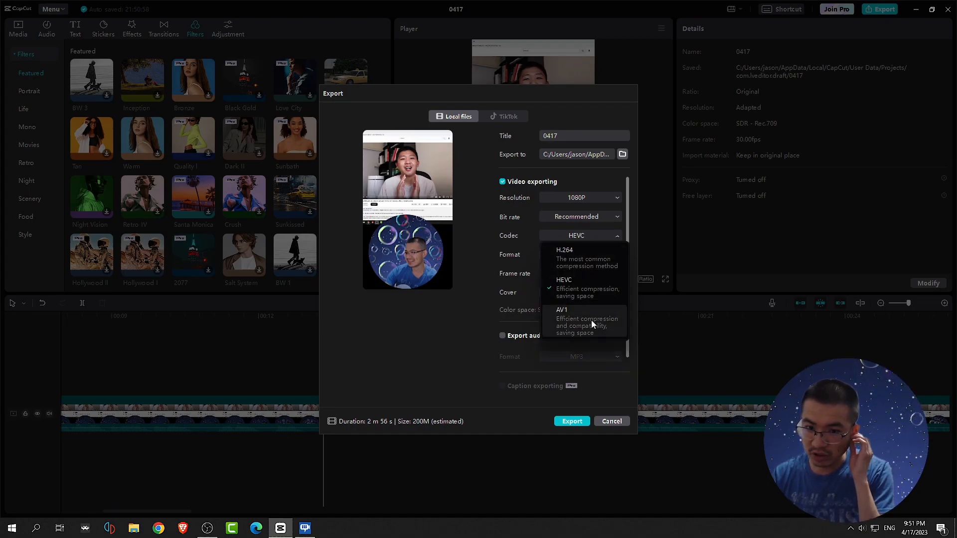
{"action": "left_click", "coordinate": [591, 319]}
{"action": "left_click", "coordinate": [594, 239]}
{"action": "left_click", "coordinate": [584, 255]}
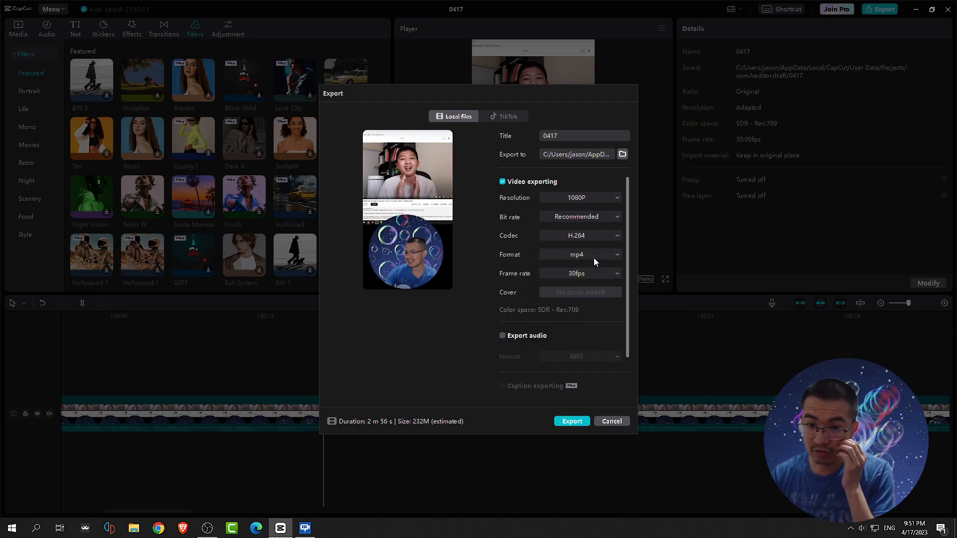
Step: Try the video format choices and the Export audio option, and cancel the export
{"action": "left_click", "coordinate": [594, 258]}
{"action": "left_click", "coordinate": [581, 269]}
{"action": "left_click", "coordinate": [587, 255]}
{"action": "left_click", "coordinate": [581, 286]}
{"action": "left_click_drag", "start_coordinate": [625, 321], "coordinate": [628, 342]}
{"action": "left_click", "coordinate": [527, 305]}
{"action": "left_click", "coordinate": [503, 320]}
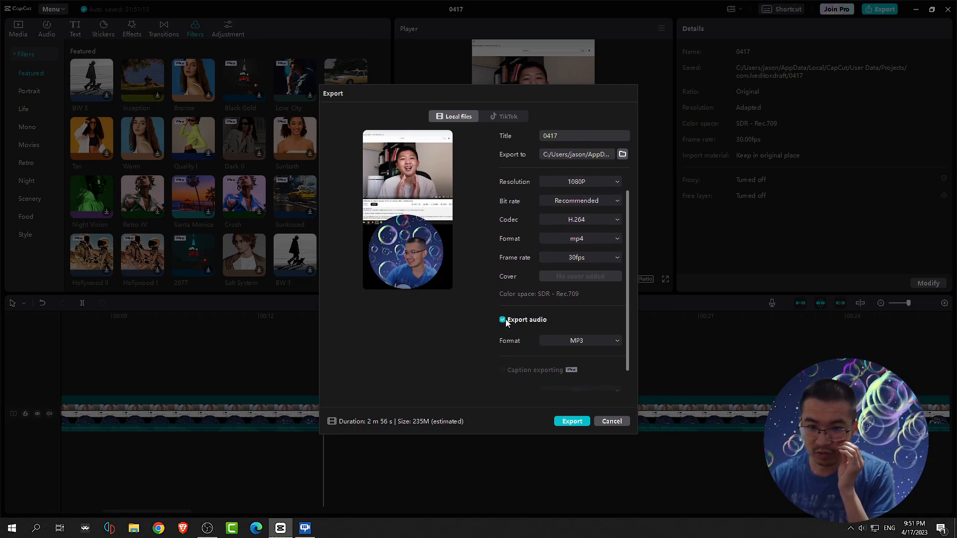
{"action": "left_click", "coordinate": [502, 320]}
{"action": "scroll", "coordinate": [554, 315], "scroll_direction": "up", "scroll_amount": 1}
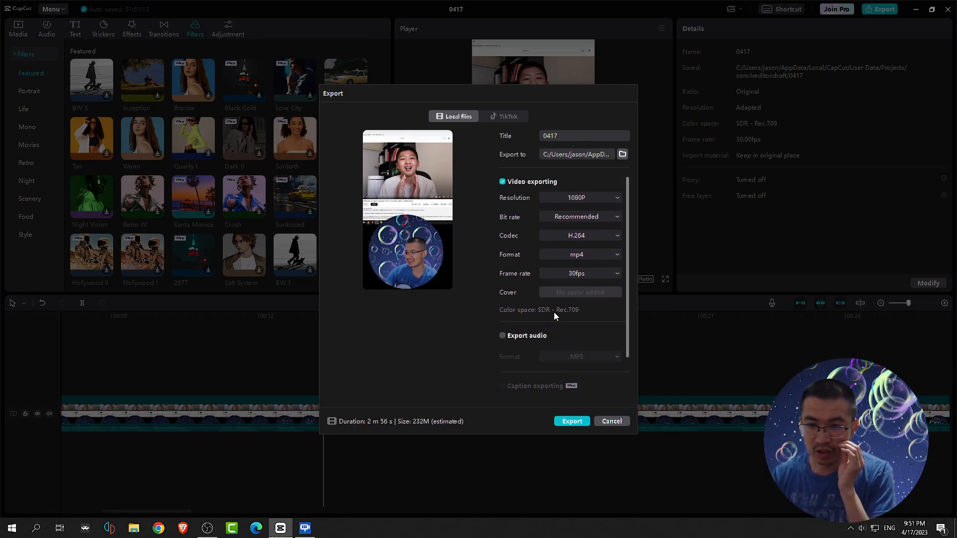
{"action": "left_click", "coordinate": [617, 422]}
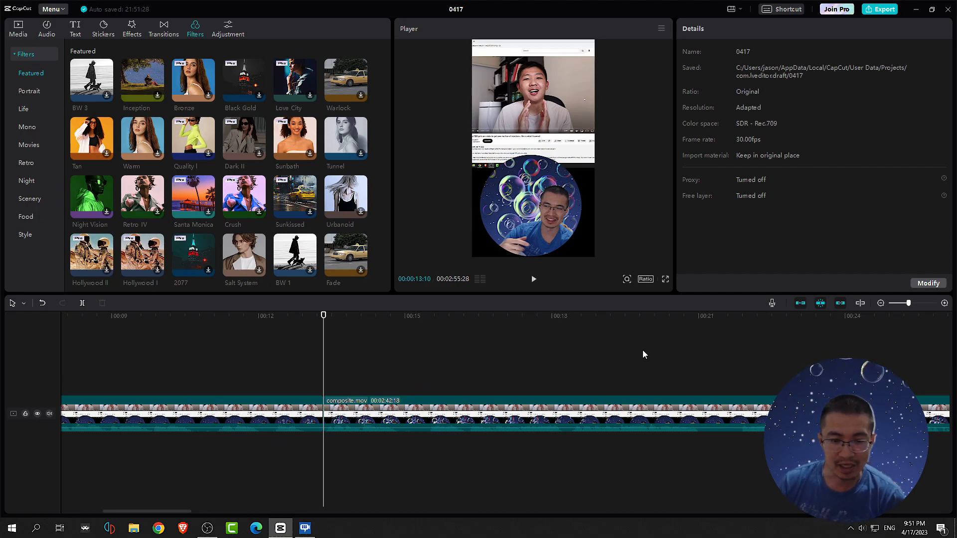
Step: Return the playhead to the start of the timeline and browse the sound effect categories
{"action": "left_click_drag", "start_coordinate": [172, 512], "coordinate": [124, 512]}
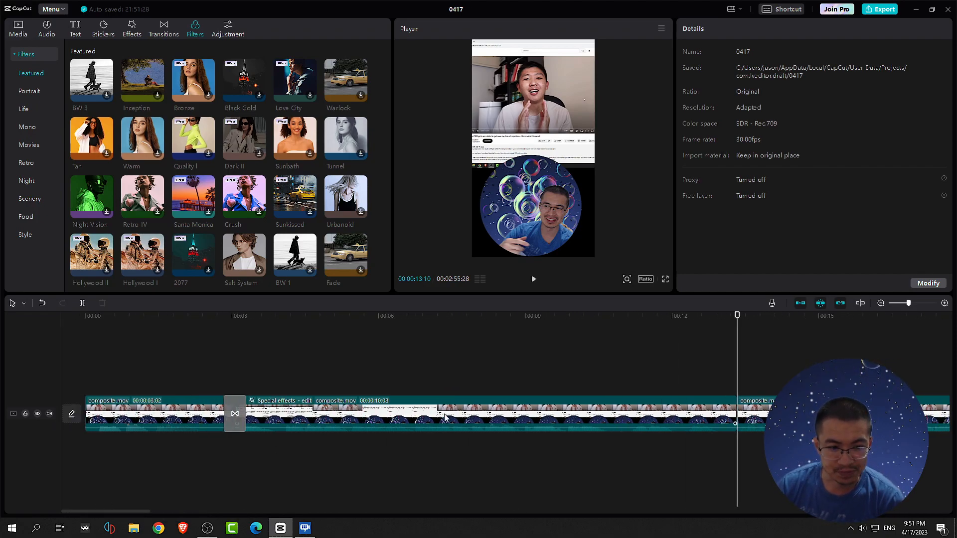
{"action": "left_click_drag", "start_coordinate": [737, 314], "coordinate": [69, 315]}
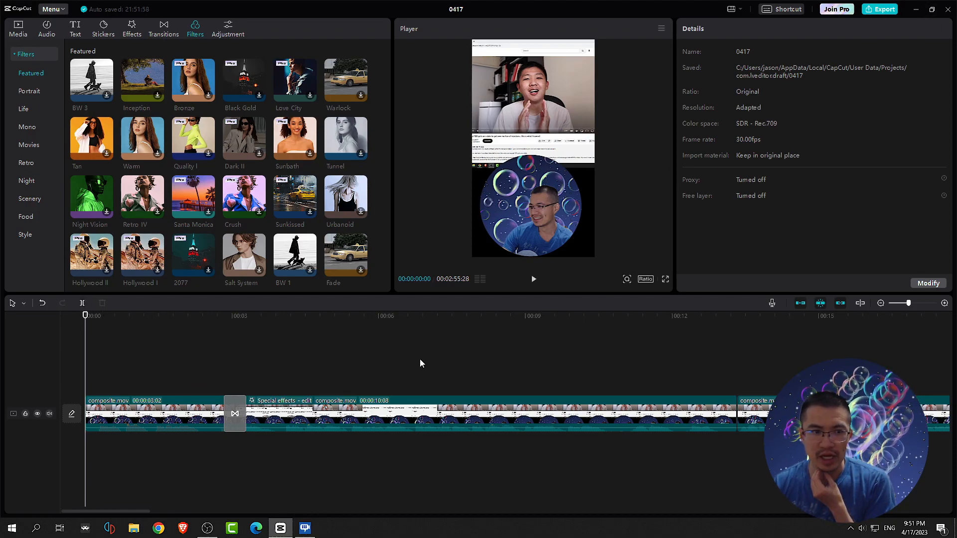
{"action": "left_click", "coordinate": [46, 29]}
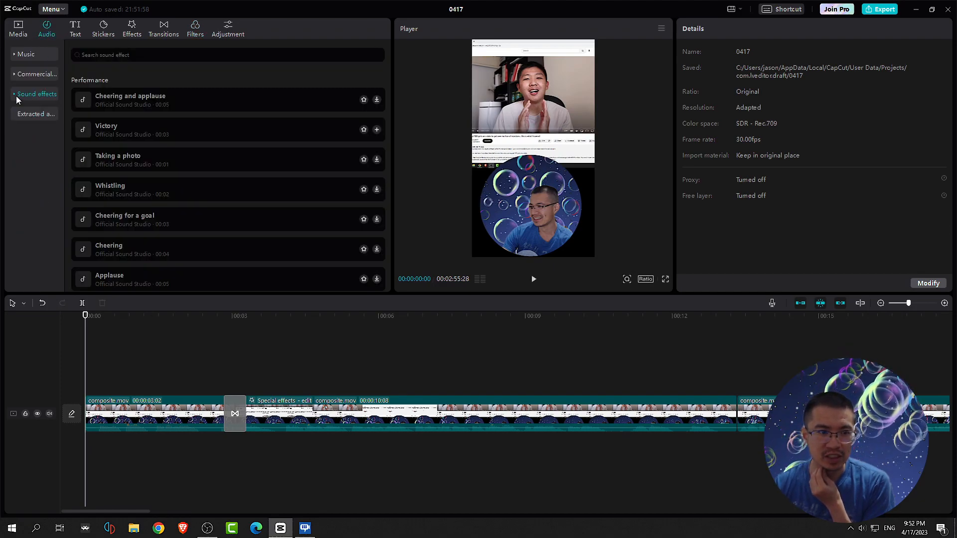
{"action": "scroll", "coordinate": [35, 205], "scroll_direction": "down", "scroll_amount": 3}
{"action": "scroll", "coordinate": [32, 198], "scroll_direction": "up", "scroll_amount": 3}
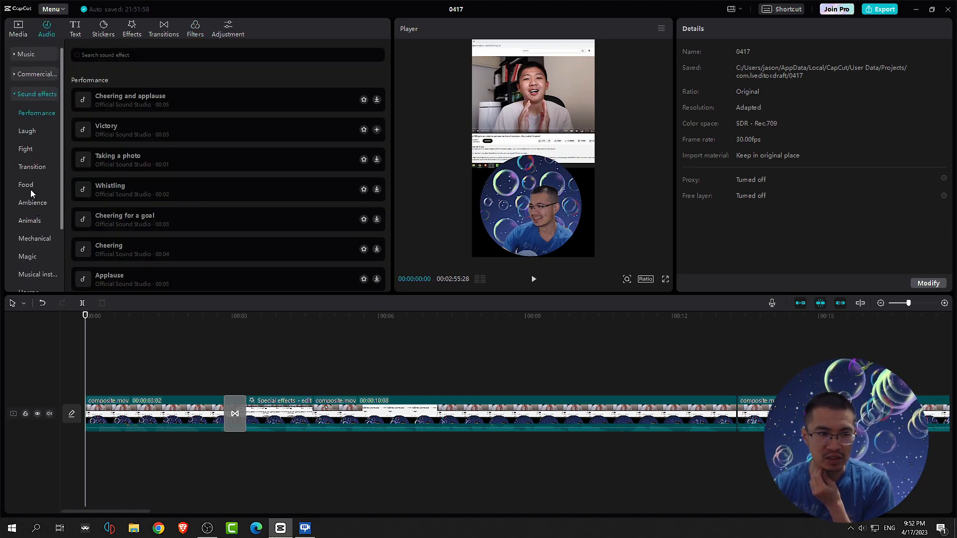
{"action": "left_click", "coordinate": [37, 94]}
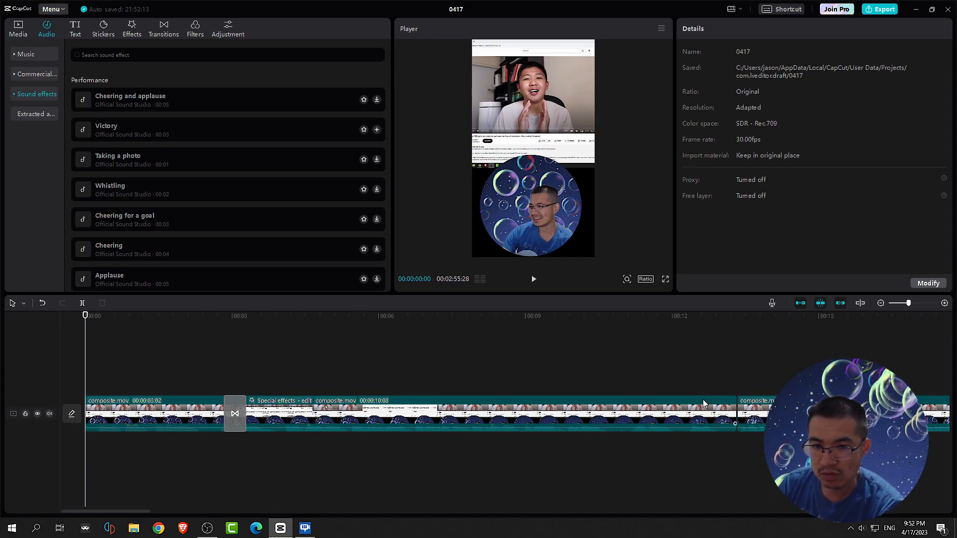
Step: Review the keyboard shortcuts for the Timeline, Player, Basic and Other groups, and close the list
{"action": "left_click", "coordinate": [780, 10]}
{"action": "scroll", "coordinate": [461, 287], "scroll_direction": "down", "scroll_amount": 3}
{"action": "scroll", "coordinate": [464, 301], "scroll_direction": "up", "scroll_amount": 3}
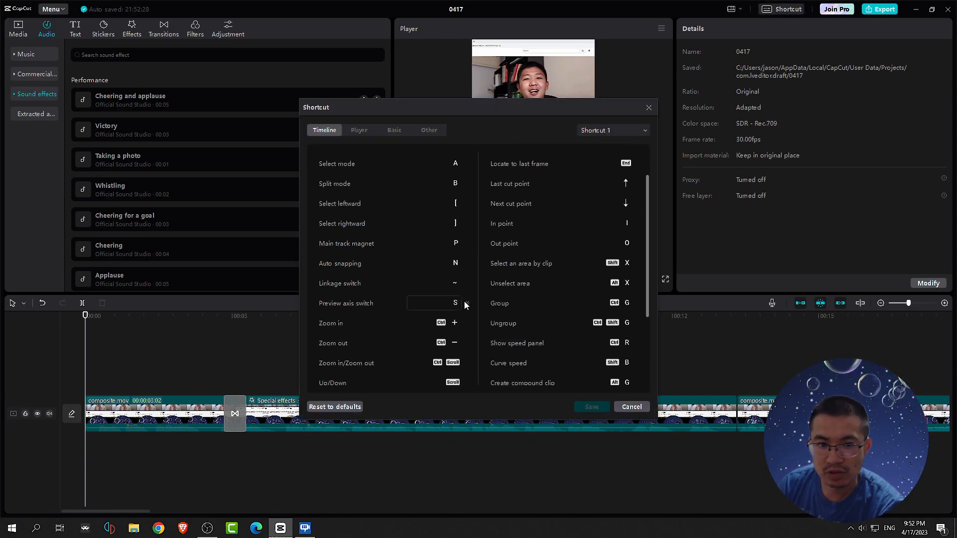
{"action": "left_click", "coordinate": [376, 129]}
{"action": "left_click", "coordinate": [391, 130]}
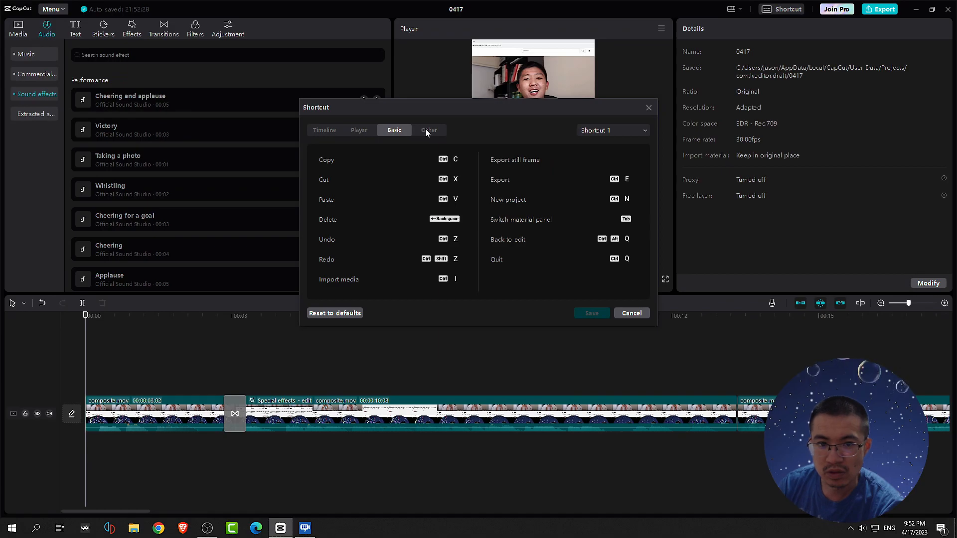
{"action": "left_click", "coordinate": [427, 130]}
{"action": "left_click", "coordinate": [647, 108]}
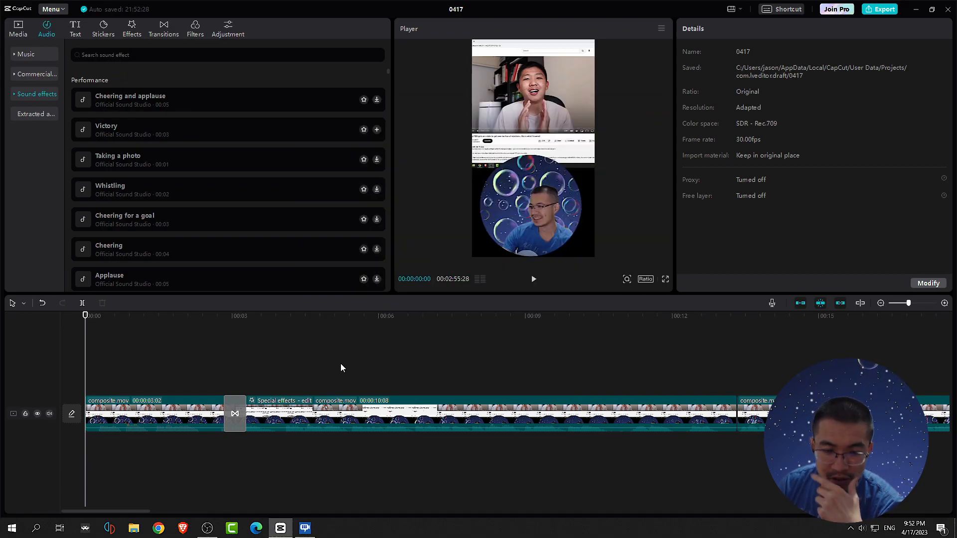